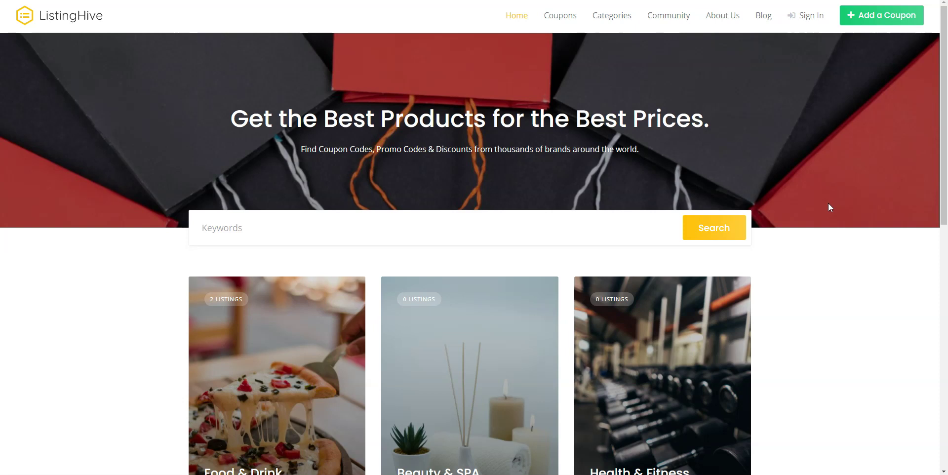
Step: Go from the admin dashboard to the Appearance > Themes page
scroll(828, 204, down, 2)
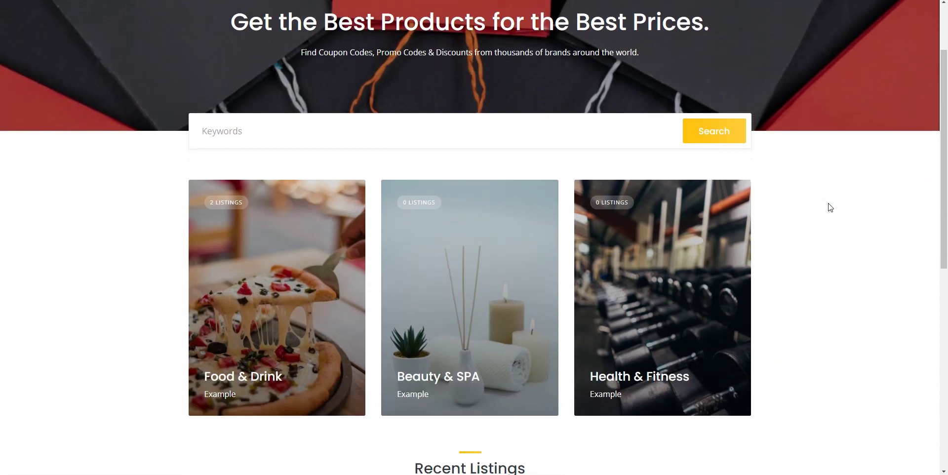
scroll(830, 207, down, 2)
scroll(830, 207, down, 4)
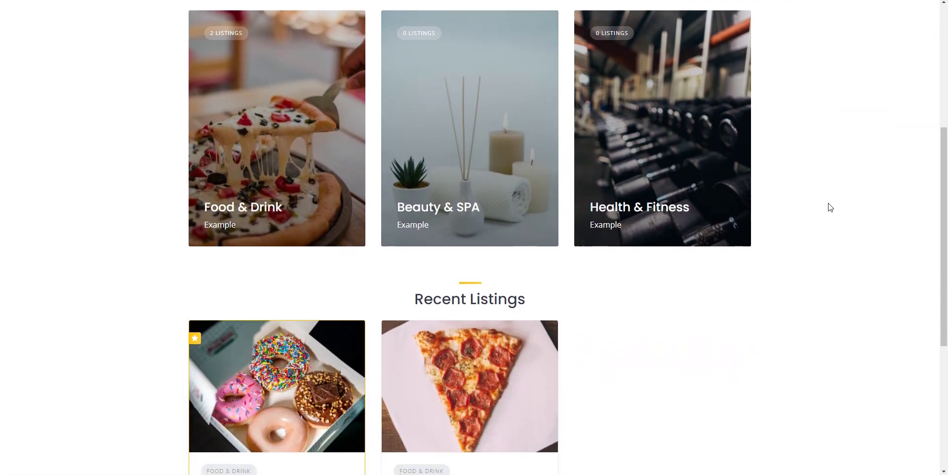
scroll(830, 207, down, 2)
scroll(830, 207, down, 1)
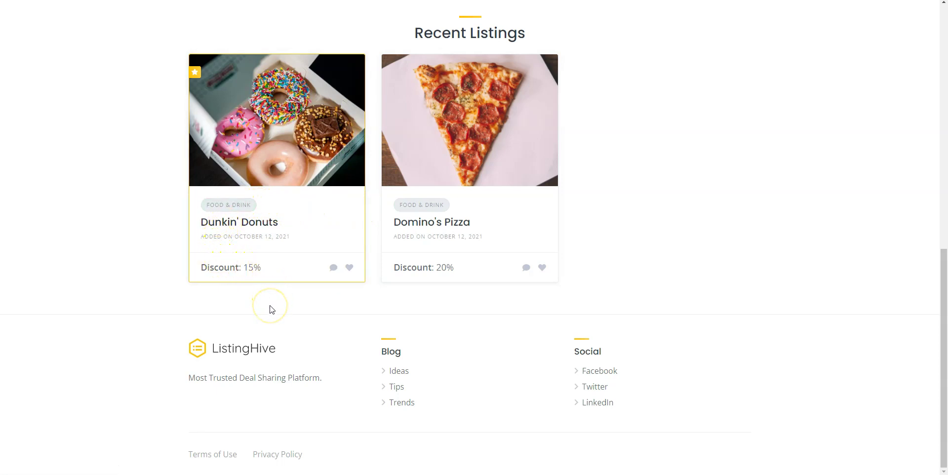
scroll(270, 309, up, 2)
scroll(269, 308, up, 4)
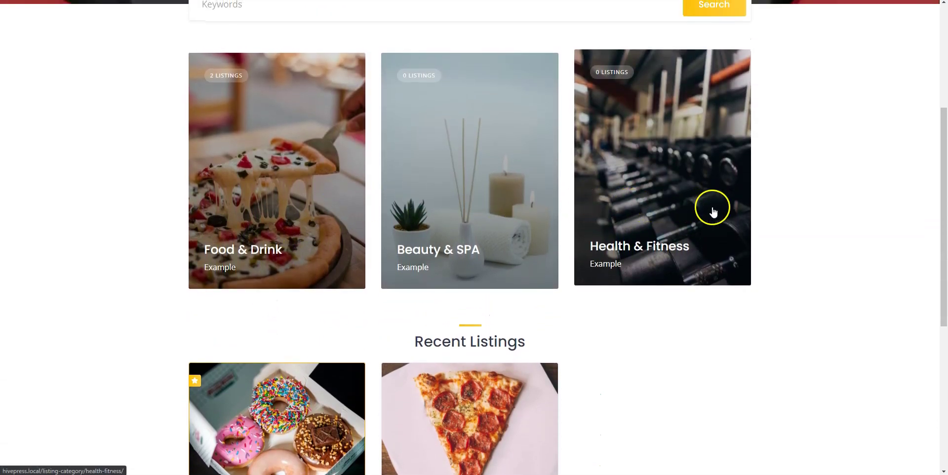
scroll(839, 229, up, 2)
scroll(842, 230, up, 4)
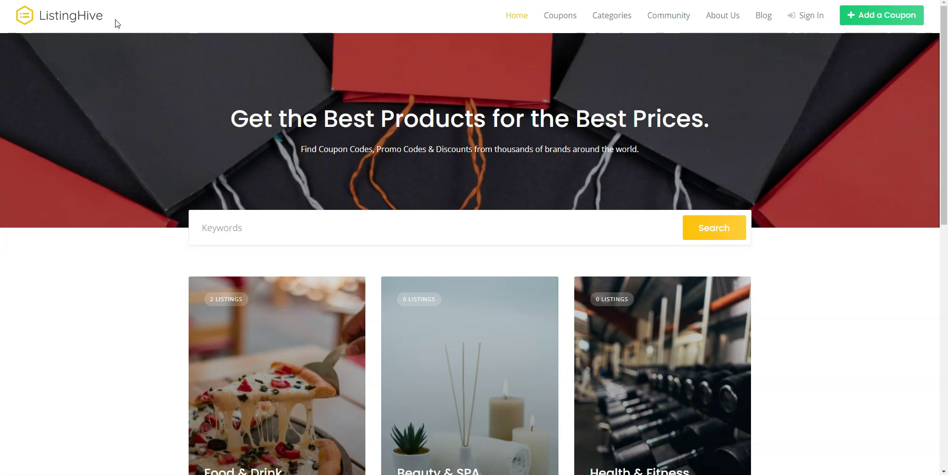
click(37, 29)
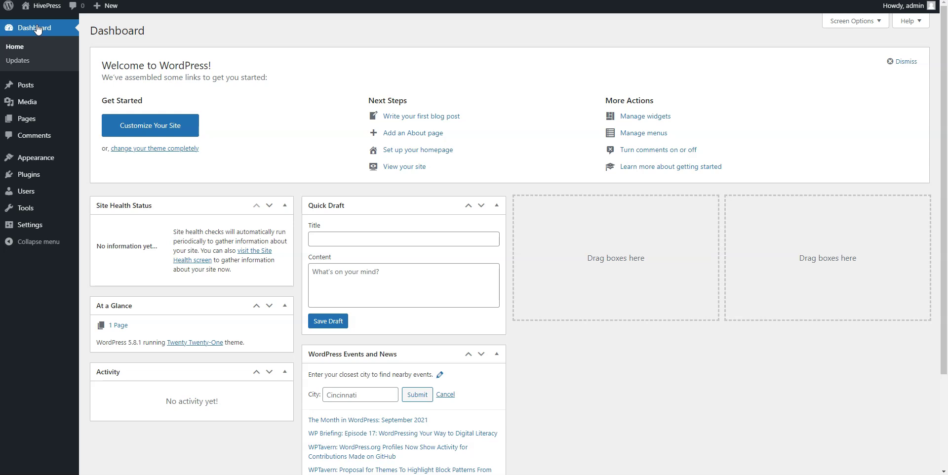
mouse_move(47, 154)
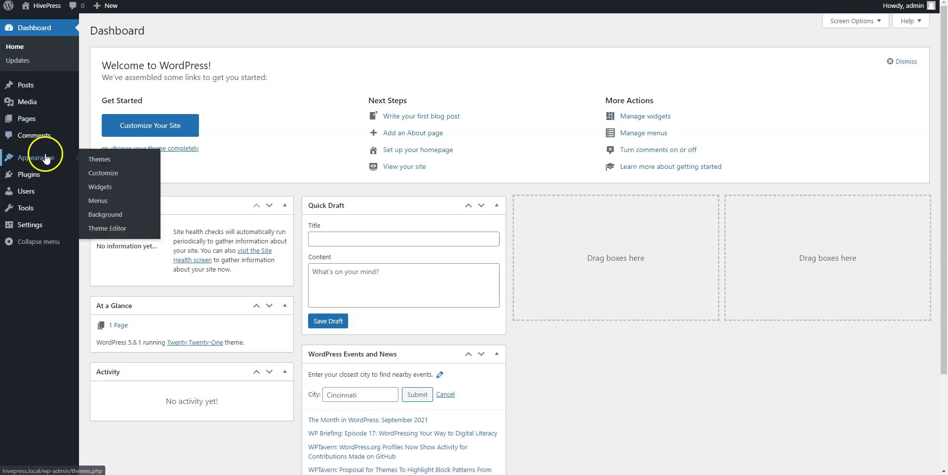
click(101, 159)
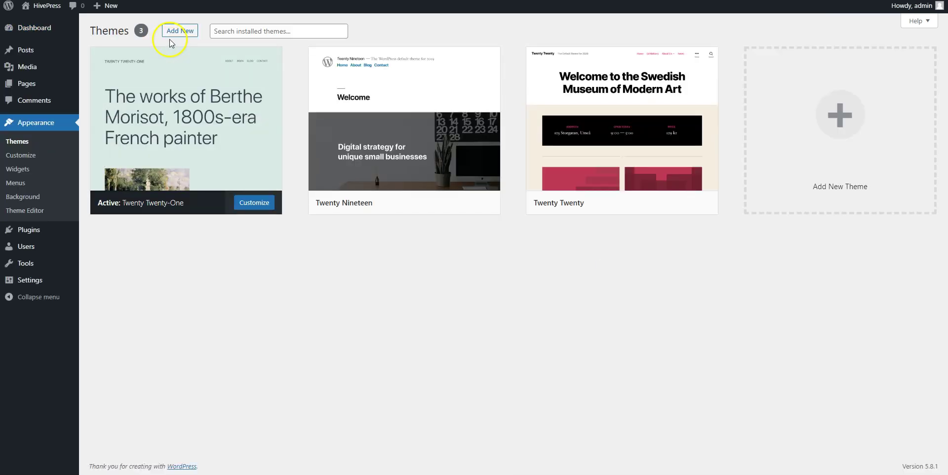
Step: Search the theme directory for ListingHive, install it and activate it
click(176, 34)
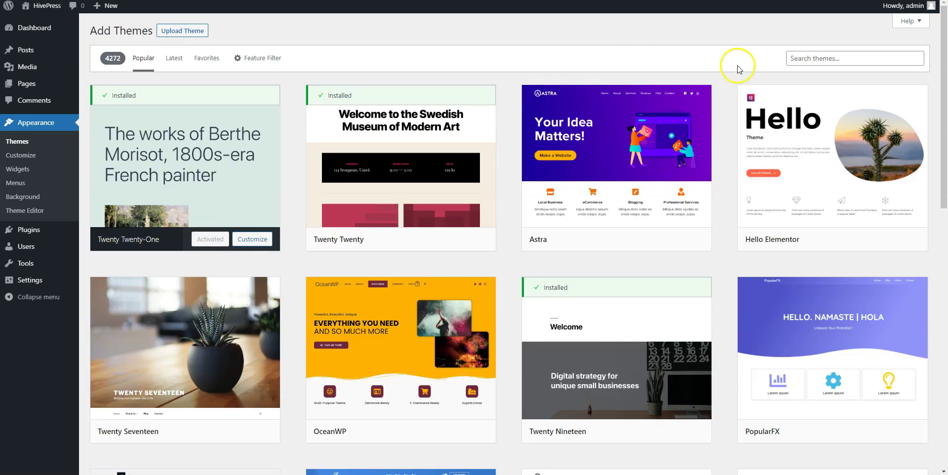
click(802, 60)
text(List)
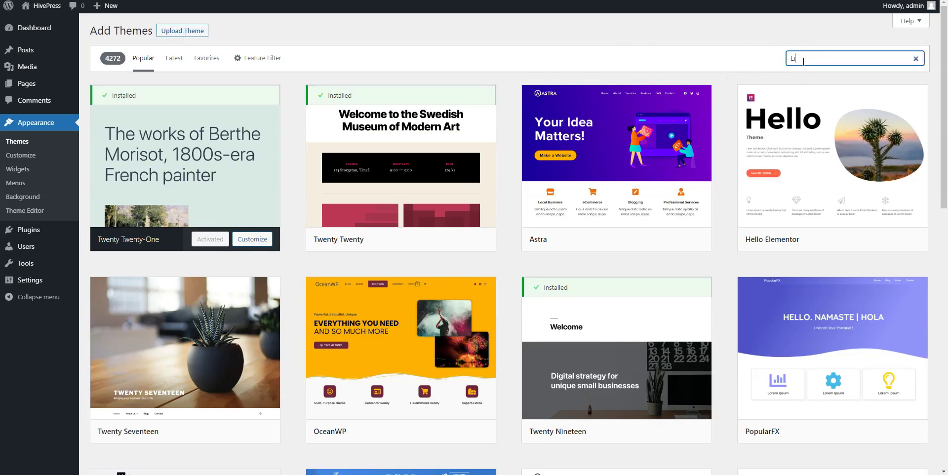
text(ingHive)
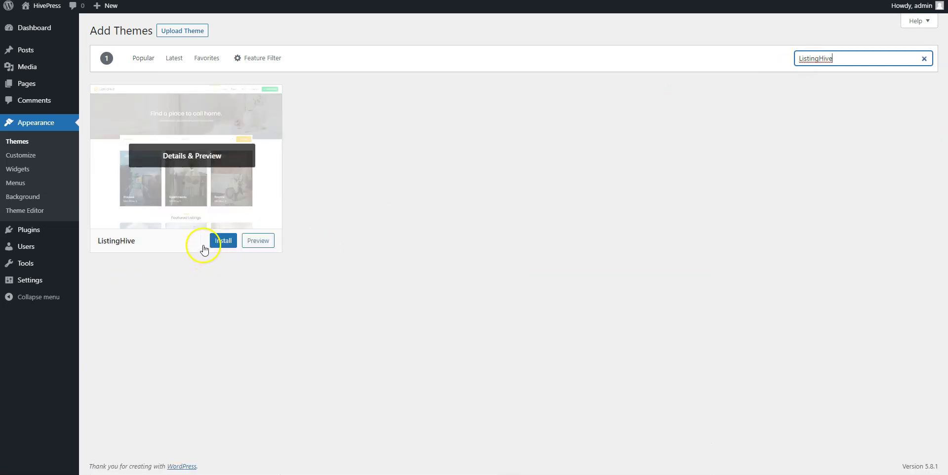
click(221, 244)
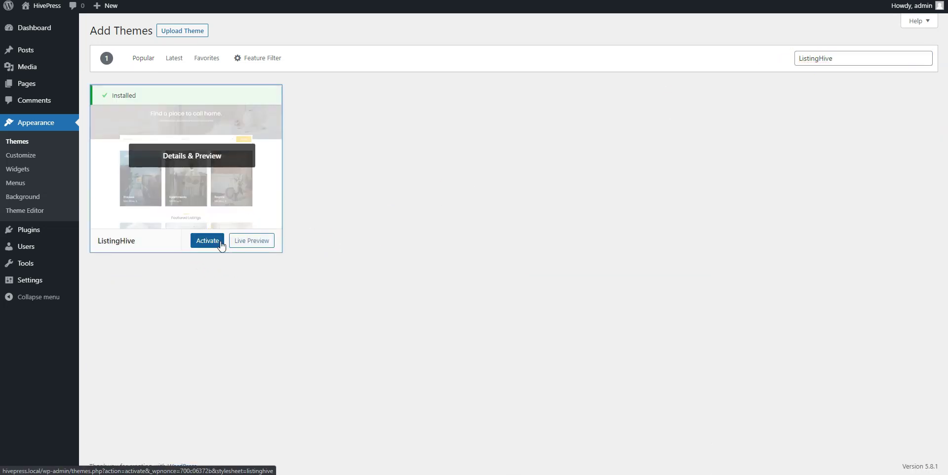
click(221, 243)
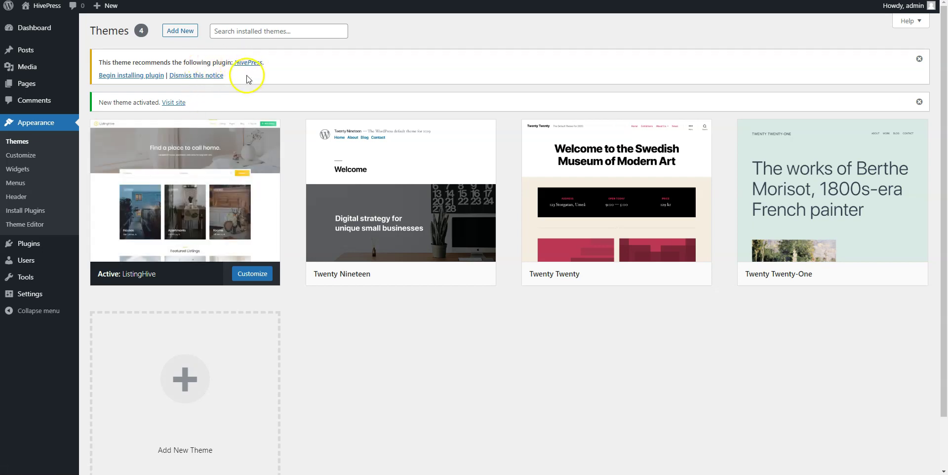
Step: Install and activate HivePress through the required-plugins installer, then return to the Dashboard
click(144, 77)
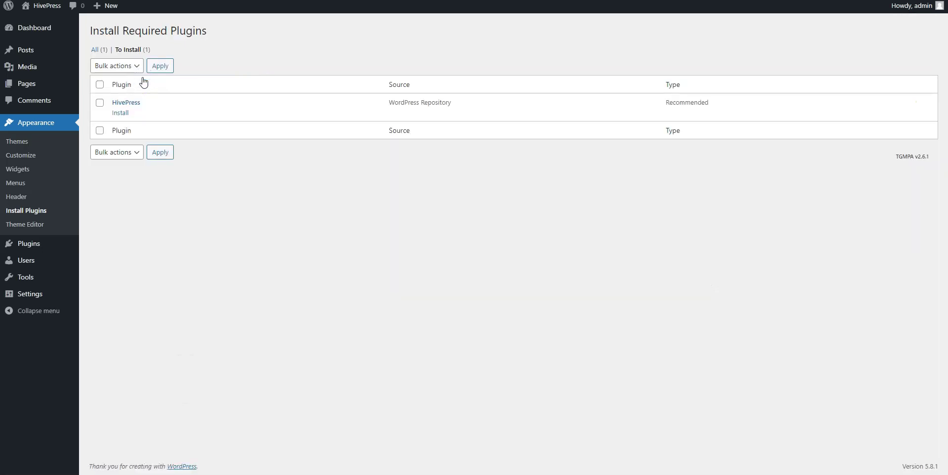
click(125, 114)
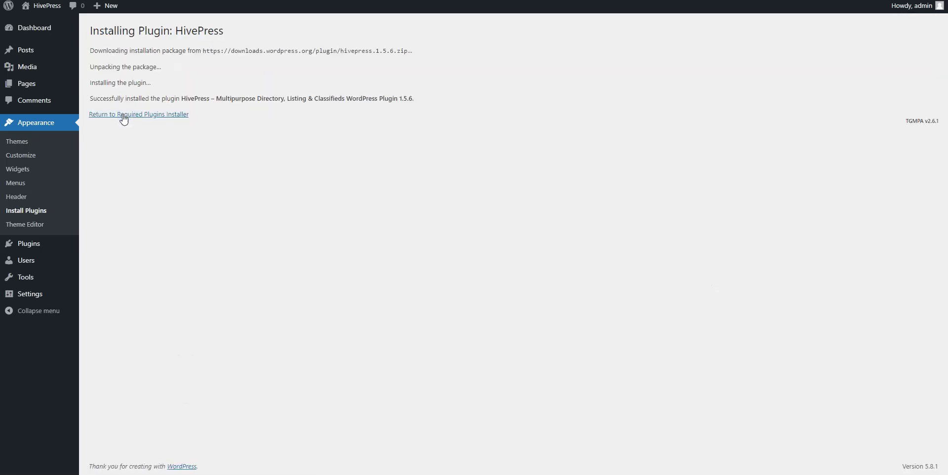
click(123, 114)
click(122, 115)
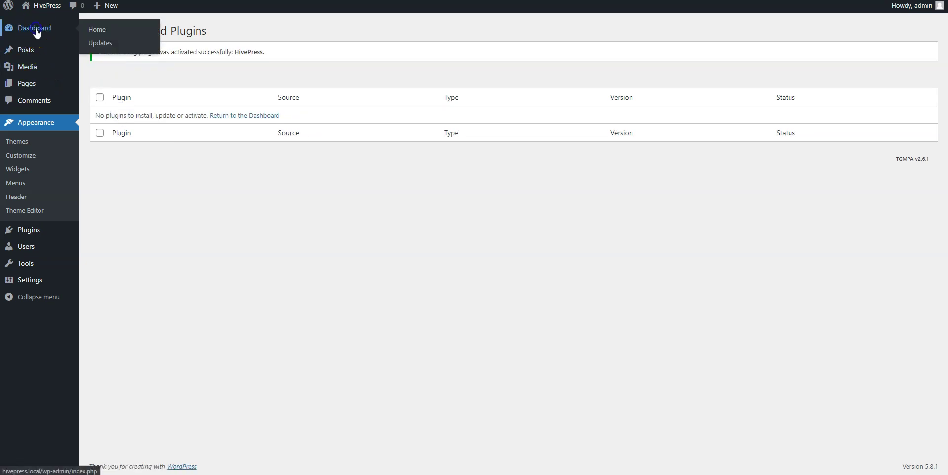
click(36, 28)
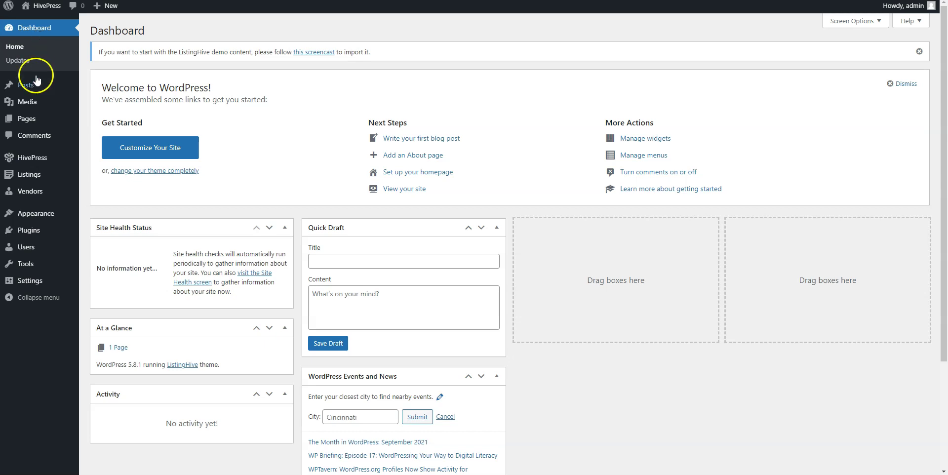
Step: Open HivePress > Extensions and browse add-ons like Authentication, Claim Listings, Favorites and Marketplace
mouse_move(36, 158)
click(111, 201)
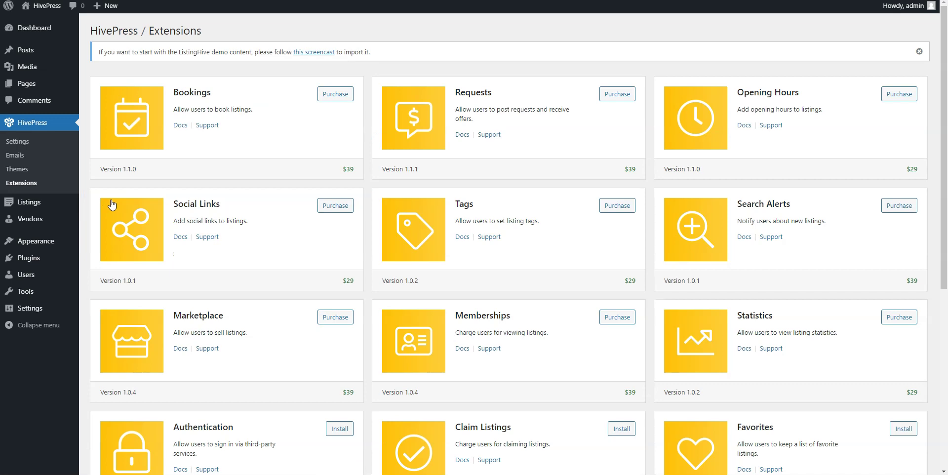
scroll(112, 204, down, 3)
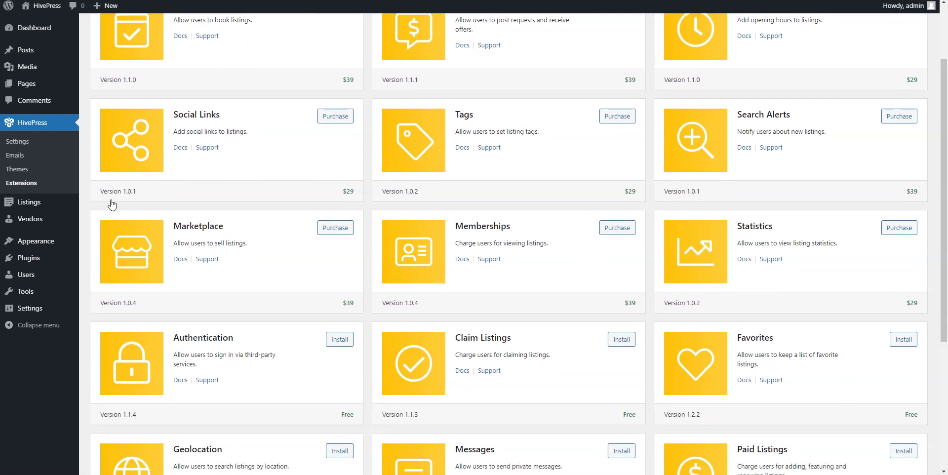
scroll(112, 204, down, 3)
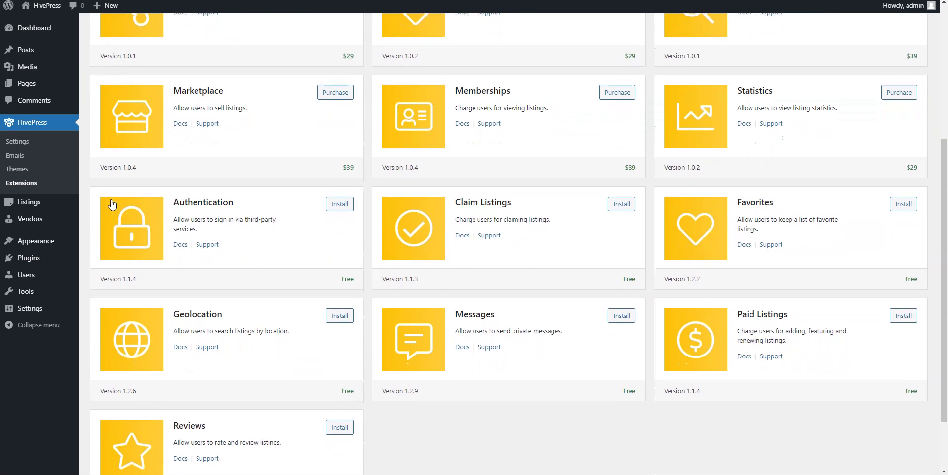
scroll(112, 204, down, 2)
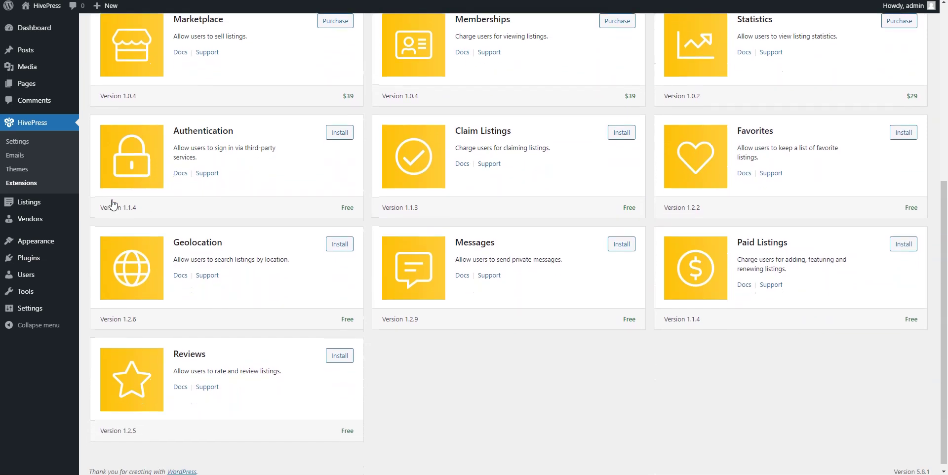
click(139, 202)
scroll(523, 256, up, 4)
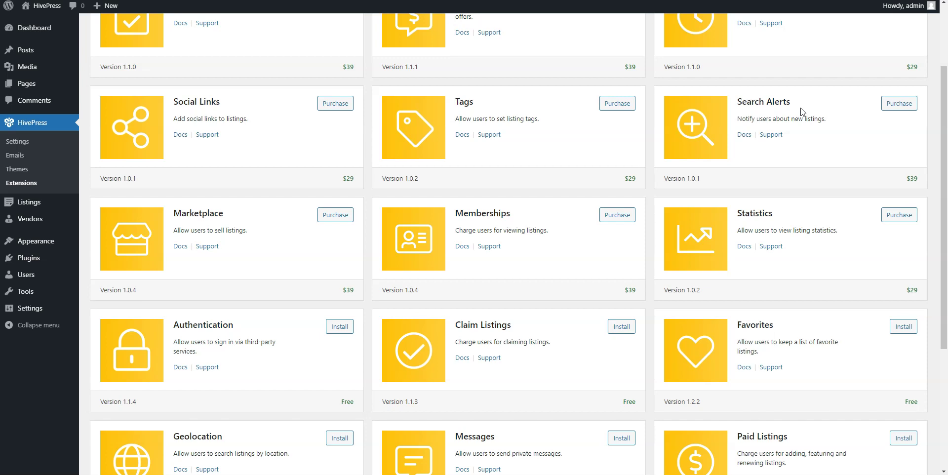
Step: Install the HivePress Favorites extension and activate it
click(891, 329)
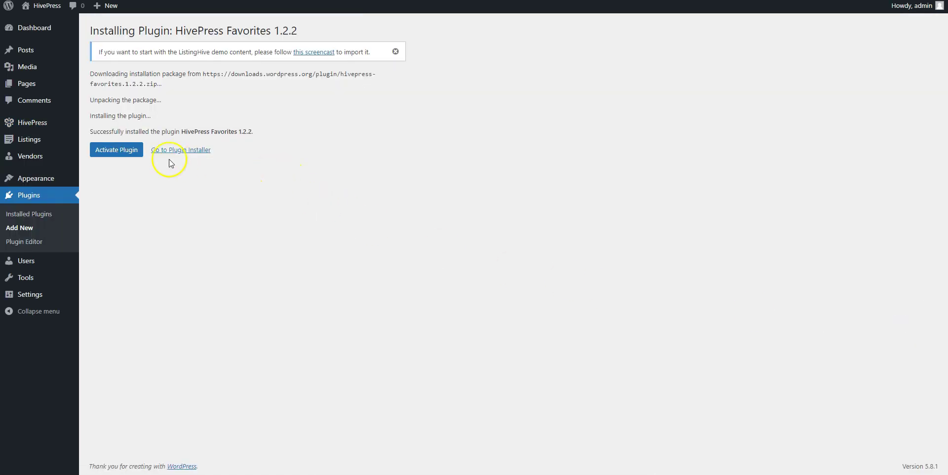
click(122, 149)
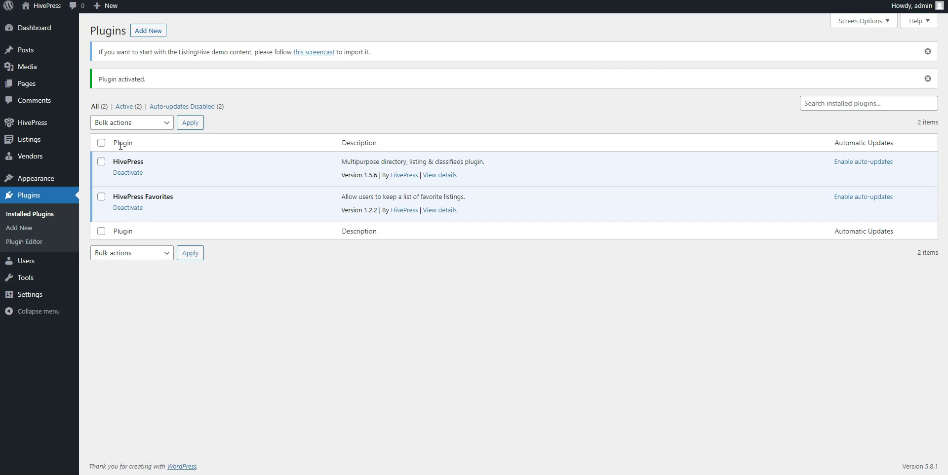
Step: In Listings > Categories, enter the name 'Food & Drink' and description 'Example'
mouse_move(46, 140)
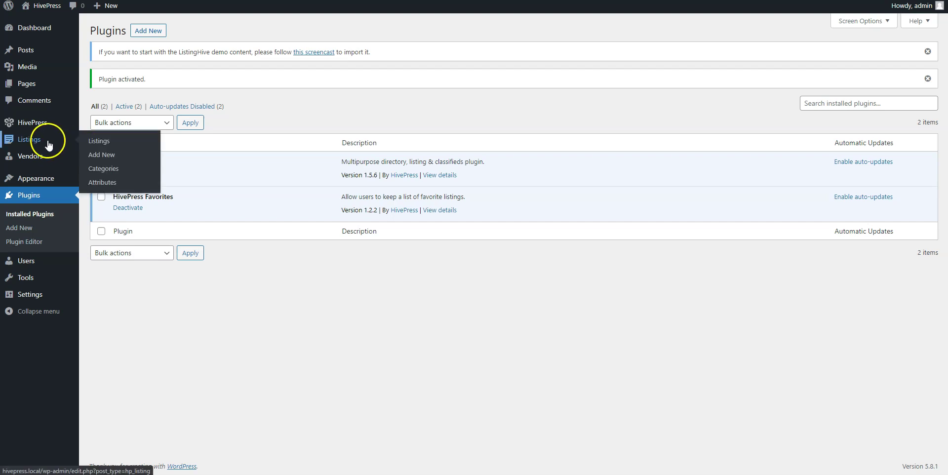
click(99, 171)
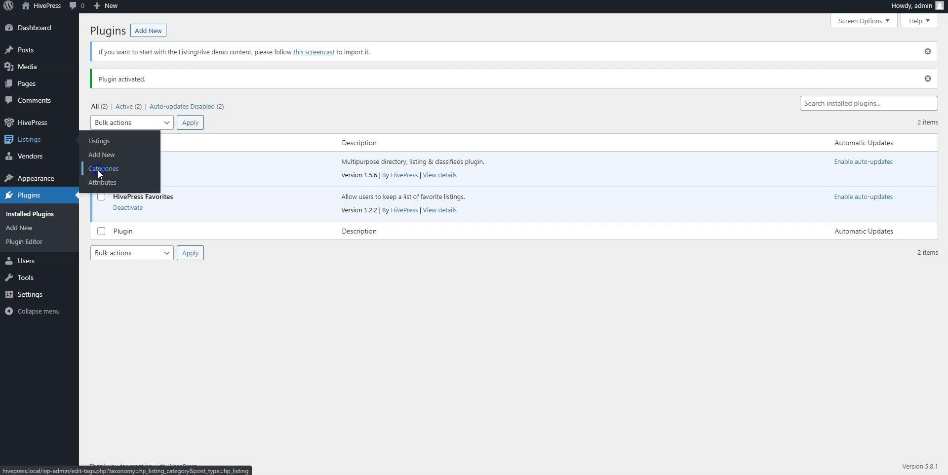
click(123, 93)
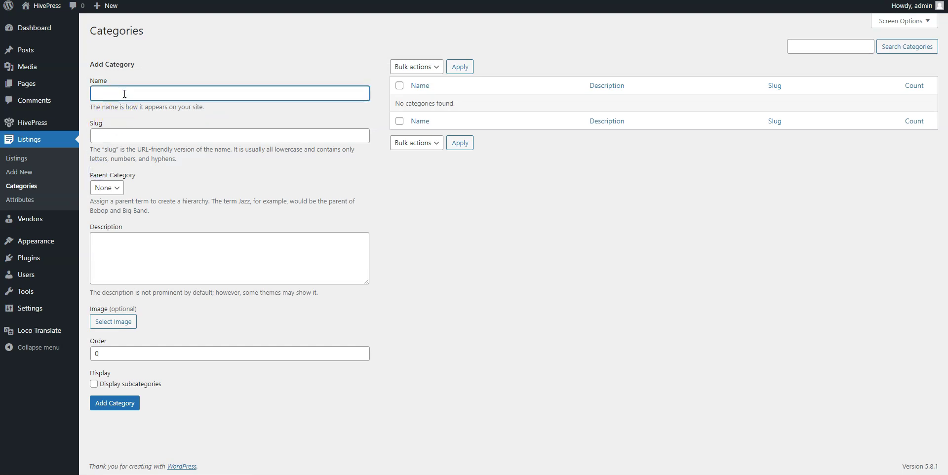
text(Food & Drink)
click(141, 249)
text(Example)
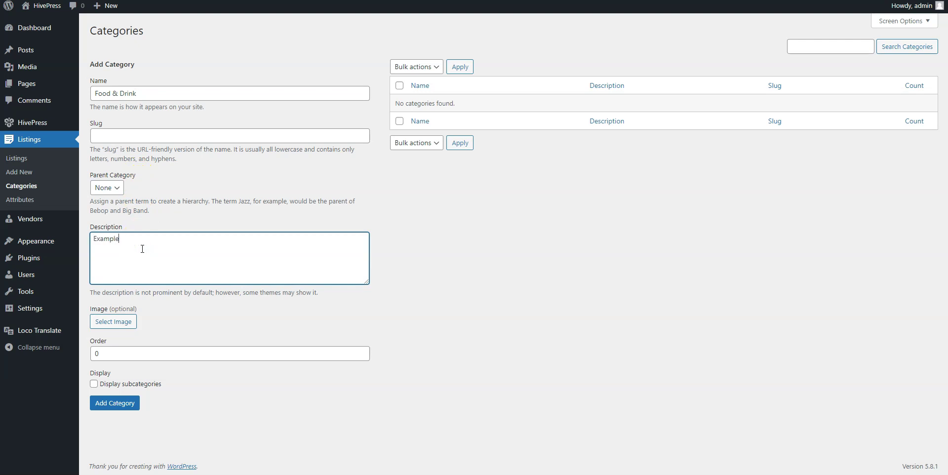
Step: Upload Food&Drink.jpg as the category image and add the Food & Drink category
click(119, 322)
click(470, 223)
click(174, 116)
click(398, 273)
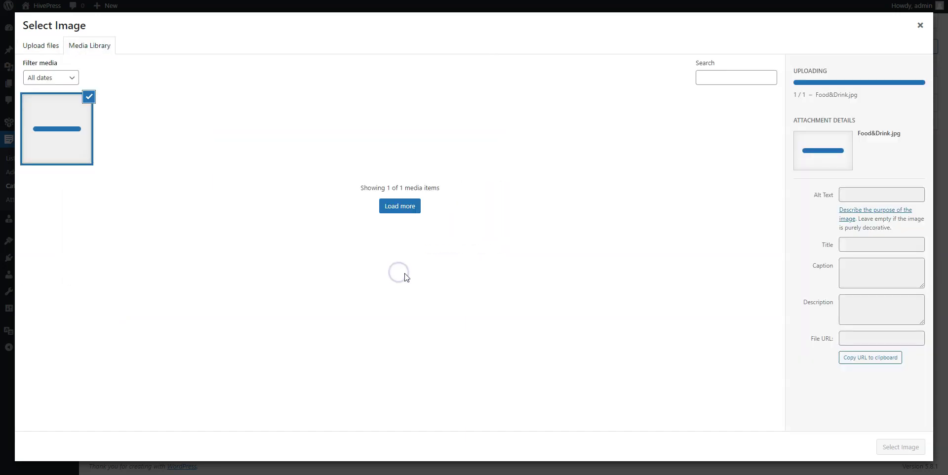
click(895, 447)
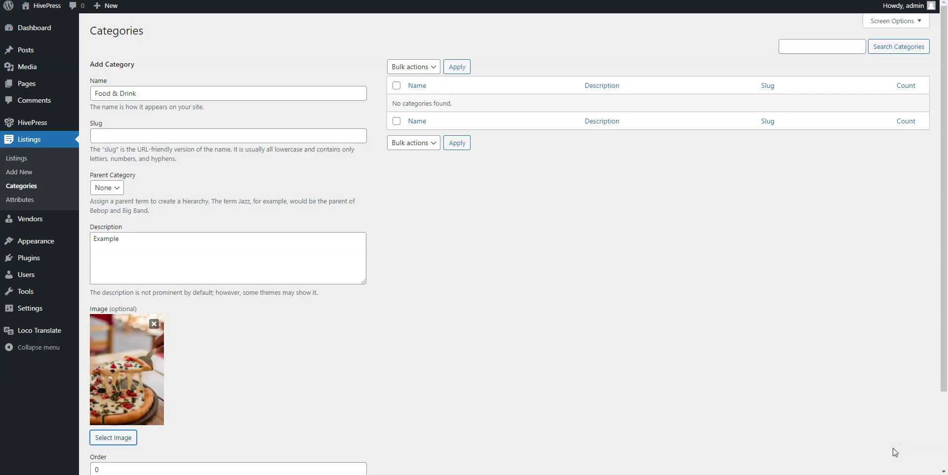
scroll(892, 448, down, 2)
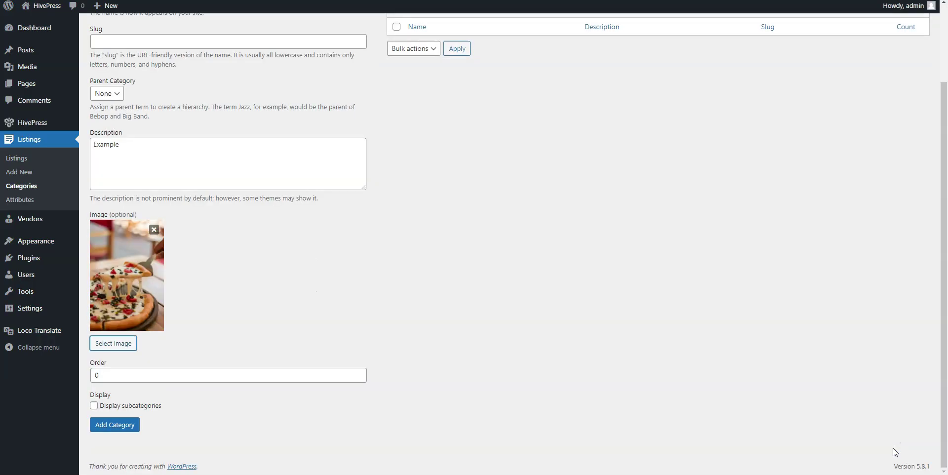
click(124, 433)
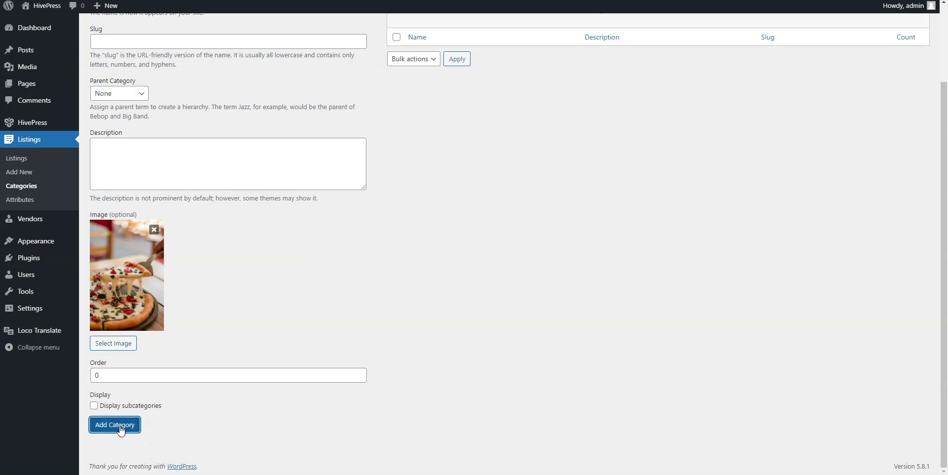
Step: Open a new Add Attribute form under Listings > Attributes
scroll(121, 431, up, 2)
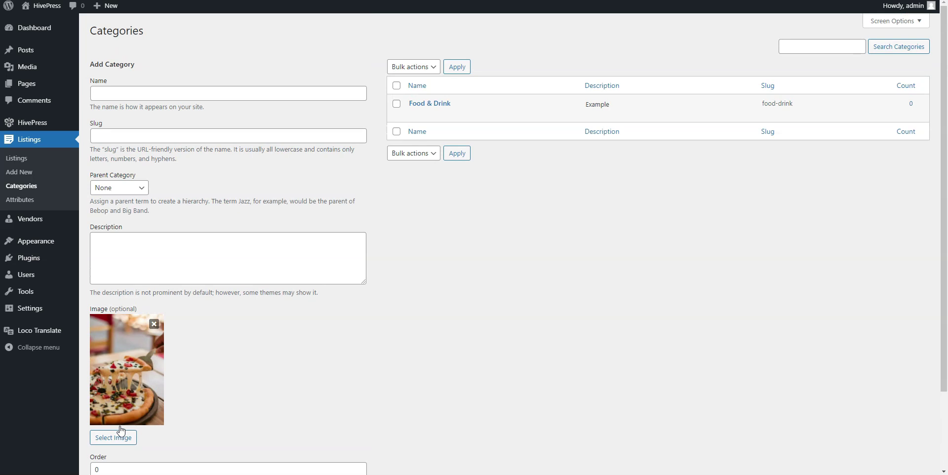
click(244, 388)
click(28, 203)
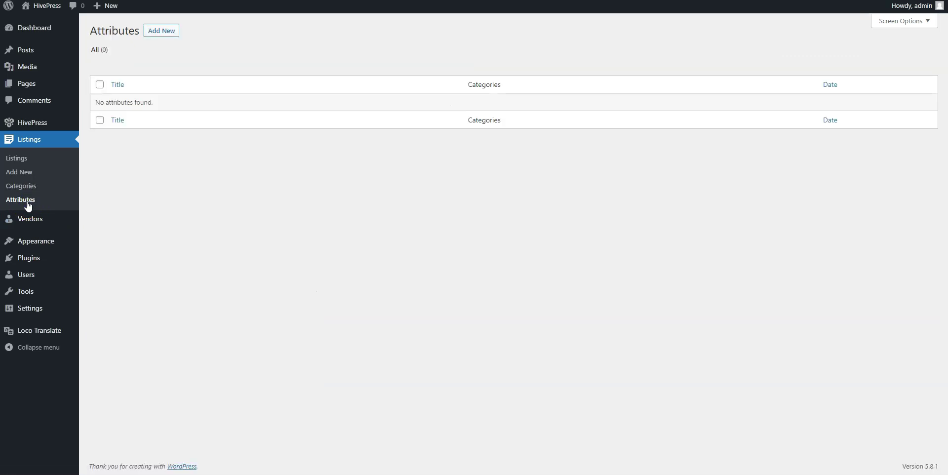
click(158, 36)
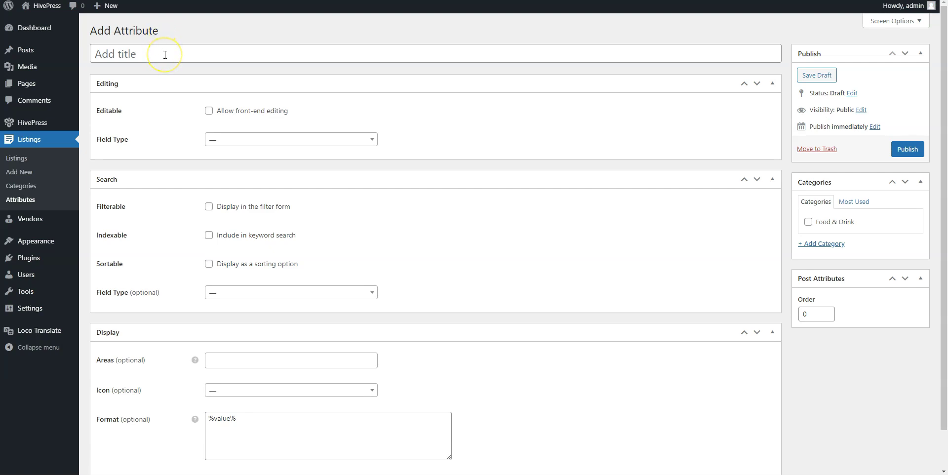
Step: Title the attribute 'Promo Code', allow front-end editing, and make it a Text field
click(165, 55)
text(Promo)
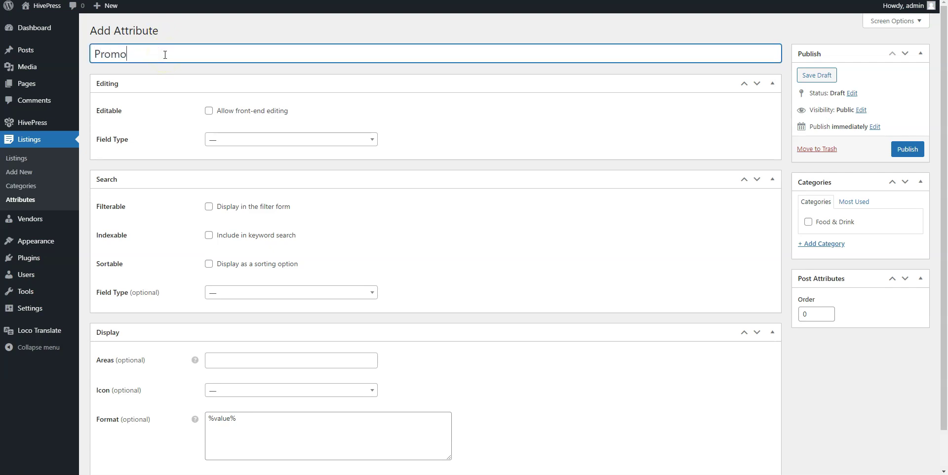
text( Code)
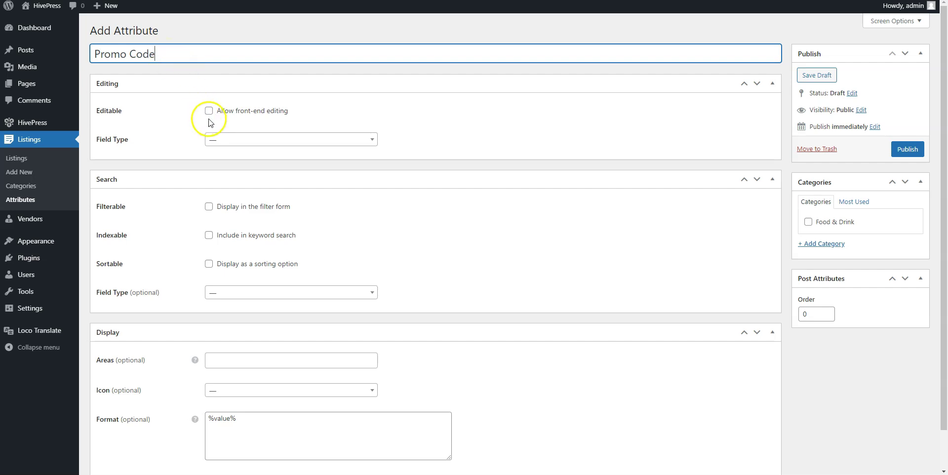
click(209, 111)
click(222, 168)
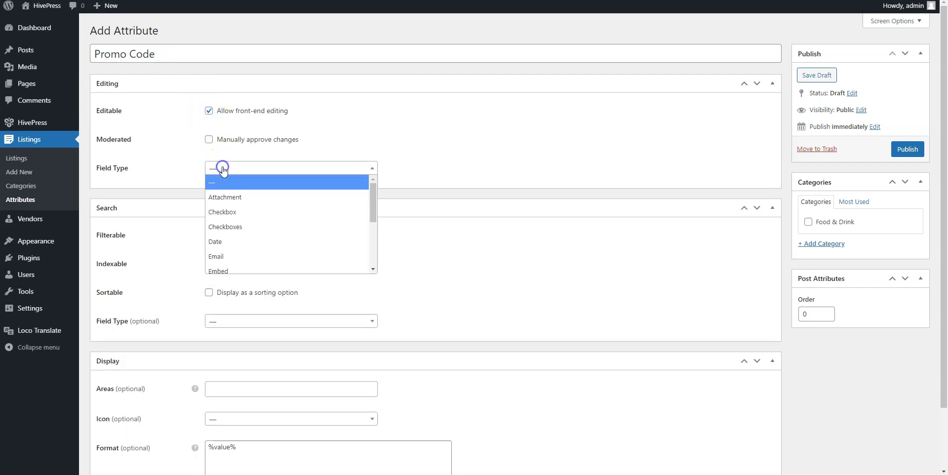
scroll(227, 222, down, 3)
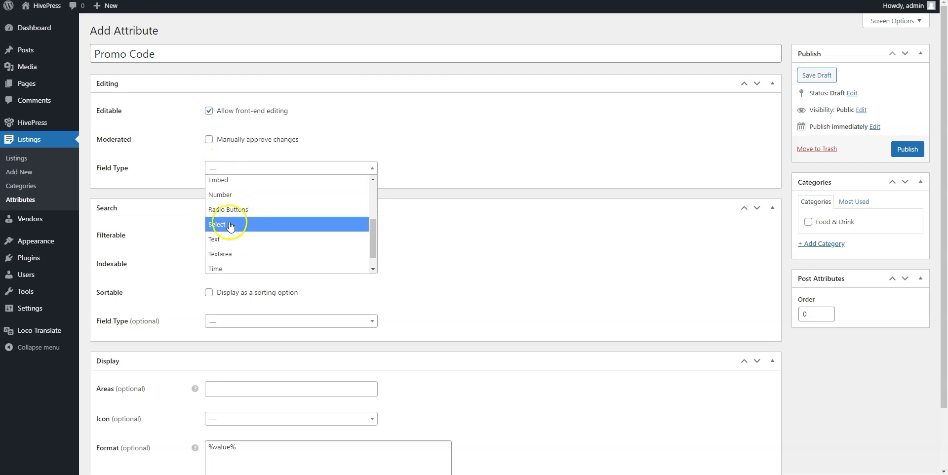
click(220, 239)
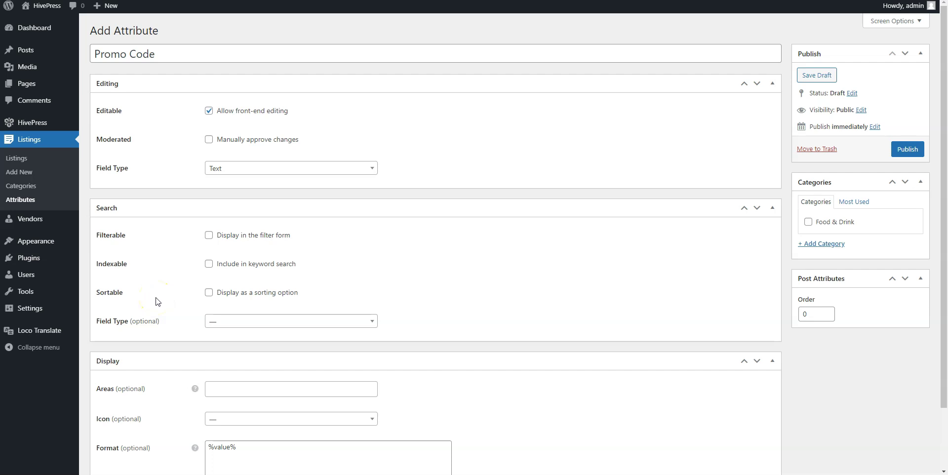
Step: Show it in the Page (primary) area with format '%label%: %value%' and publish it
scroll(156, 296, down, 3)
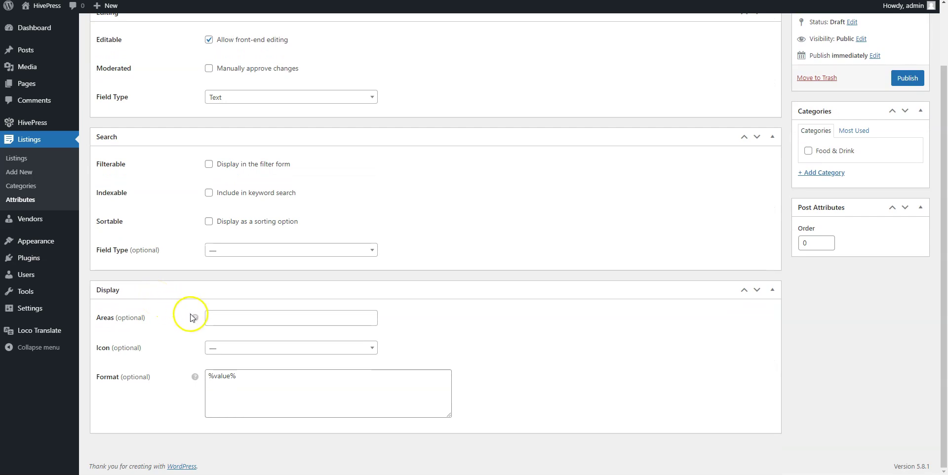
click(222, 318)
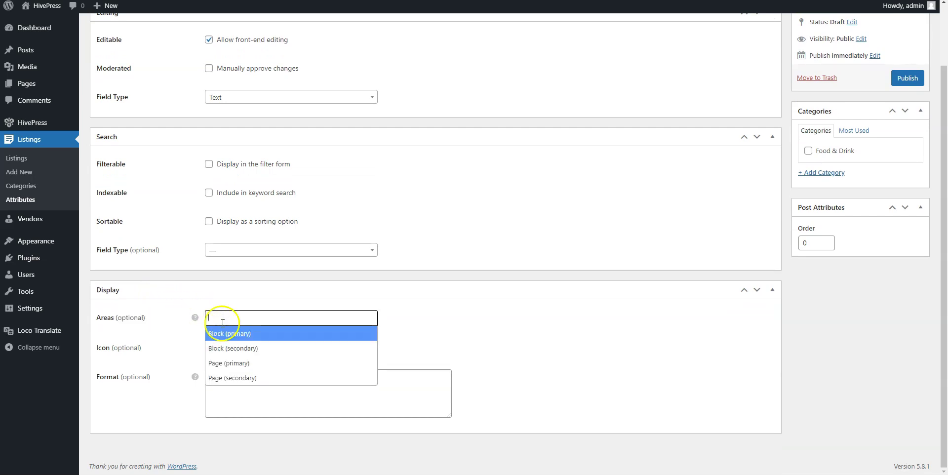
click(233, 363)
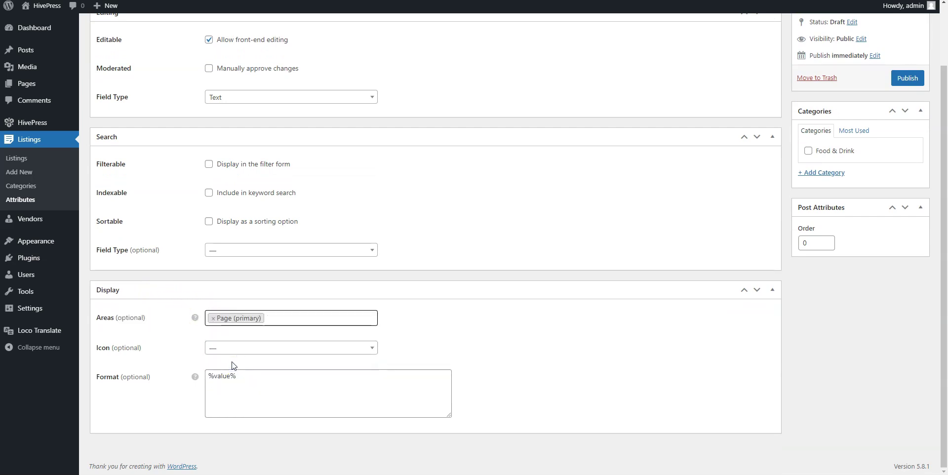
click(215, 376)
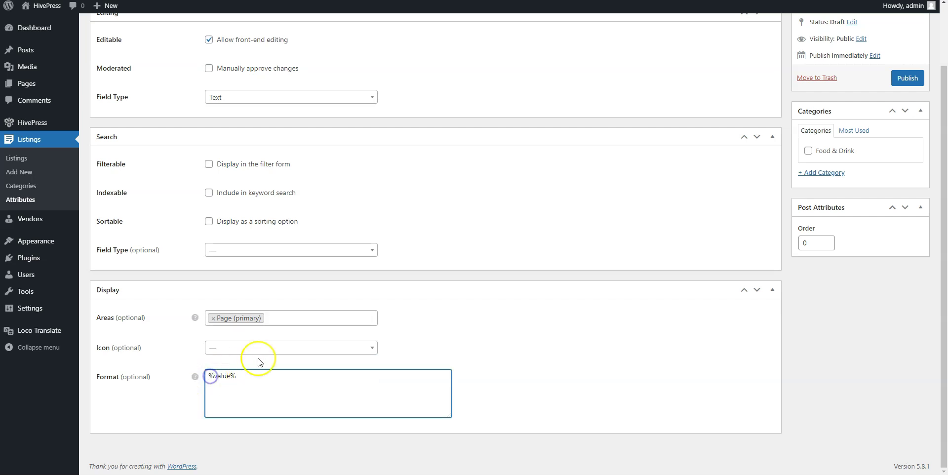
text(%label%:)
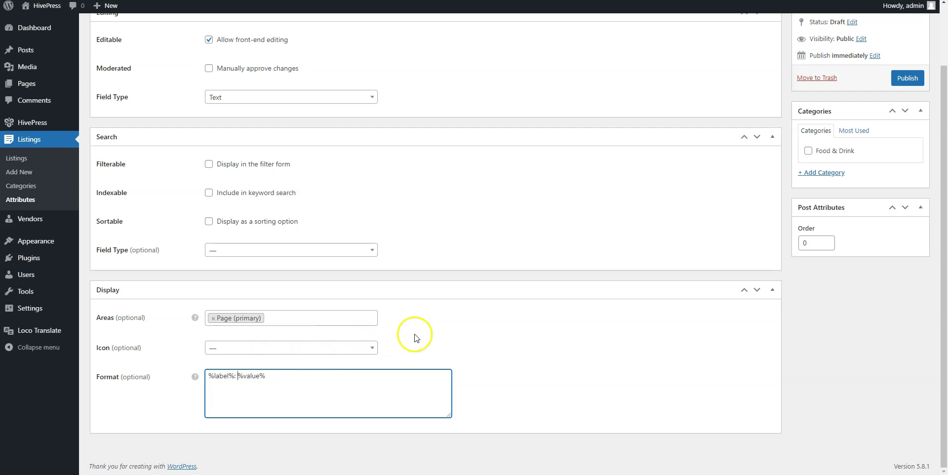
click(479, 328)
scroll(478, 330, up, 2)
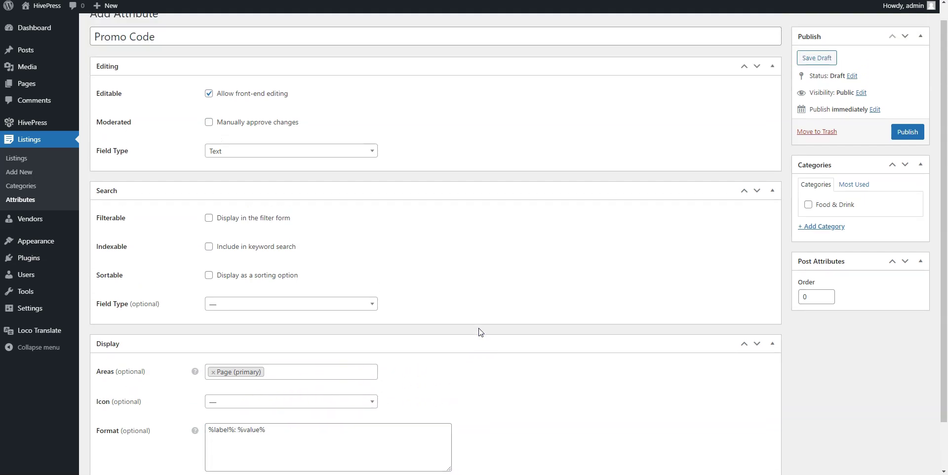
click(905, 152)
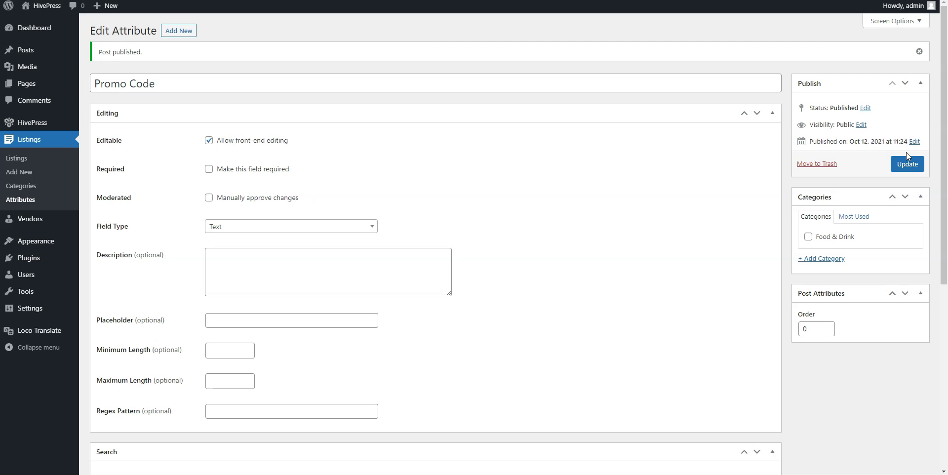
click(178, 31)
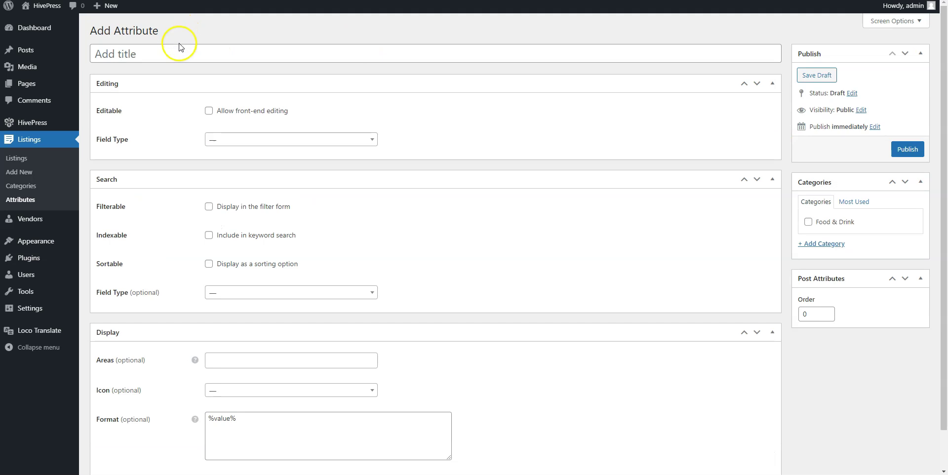
Step: Title the new attribute 'Discount Percentage', allow front-end editing, and make it a Number field
click(179, 54)
text(Discount Percentage)
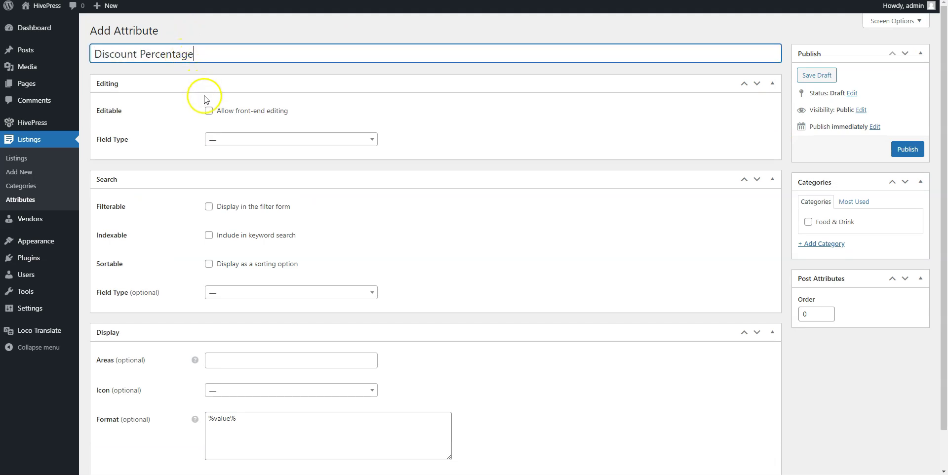
click(208, 112)
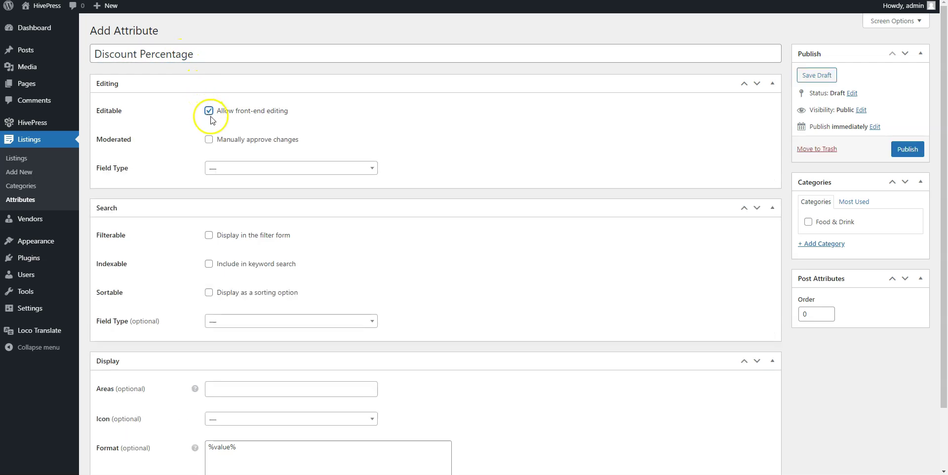
click(223, 168)
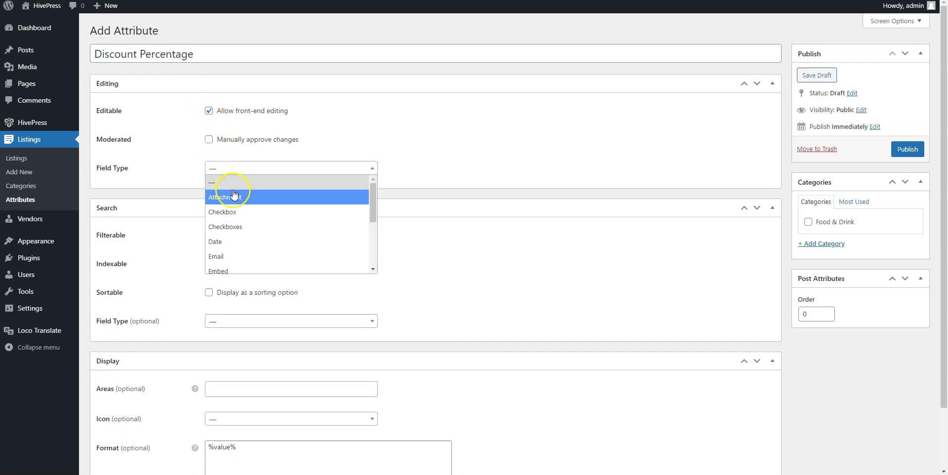
scroll(232, 193, down, 2)
scroll(234, 194, down, 1)
click(223, 212)
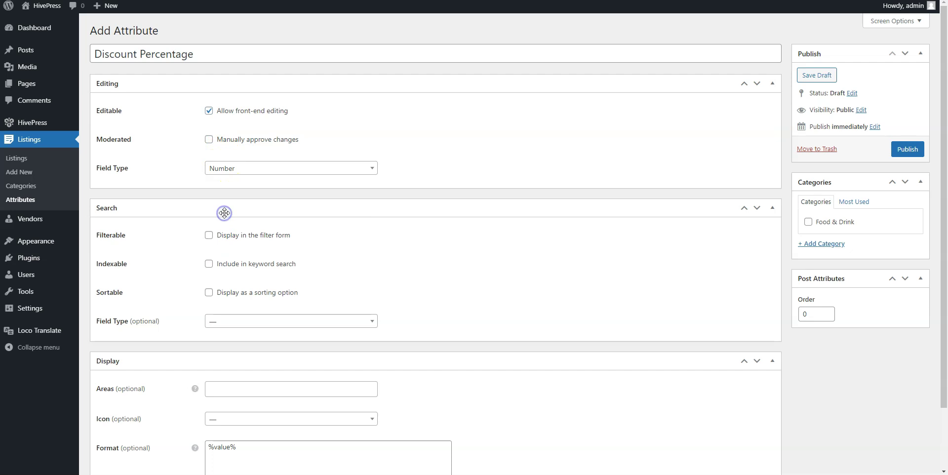
Step: Make the attribute filterable and sortable, searched as a Number Range
click(208, 235)
click(209, 292)
click(221, 320)
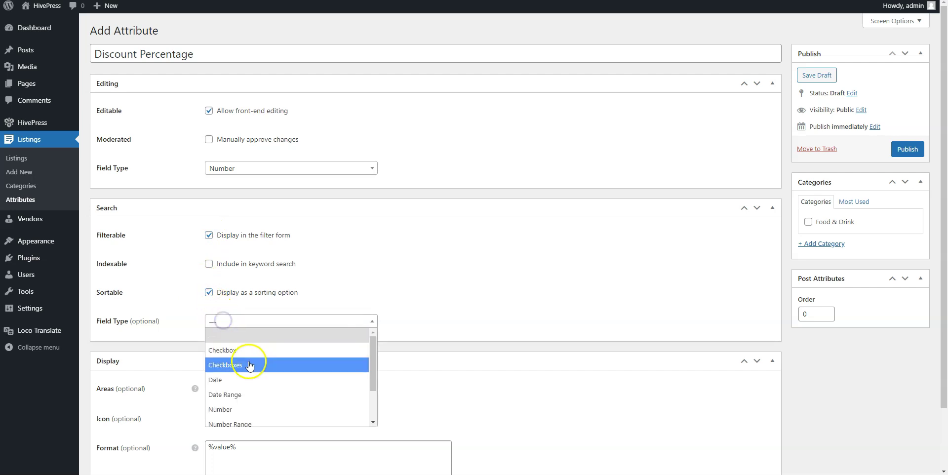
scroll(249, 366, down, 2)
click(249, 377)
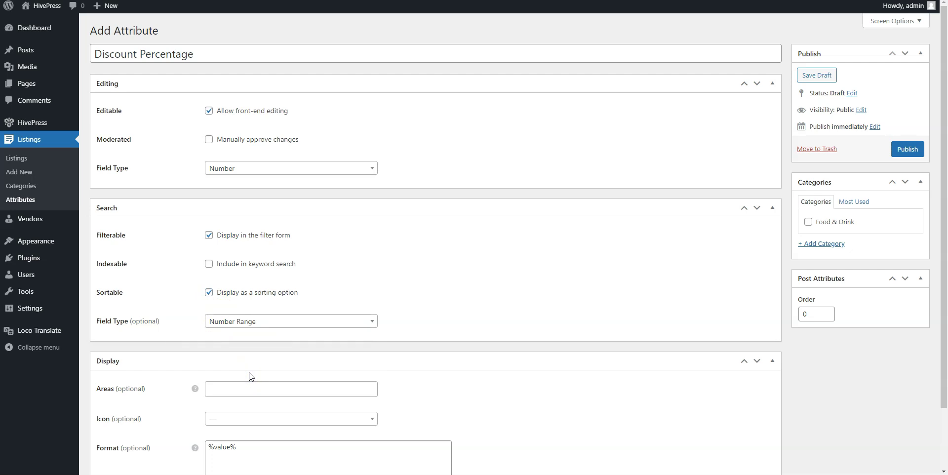
scroll(249, 377, down, 2)
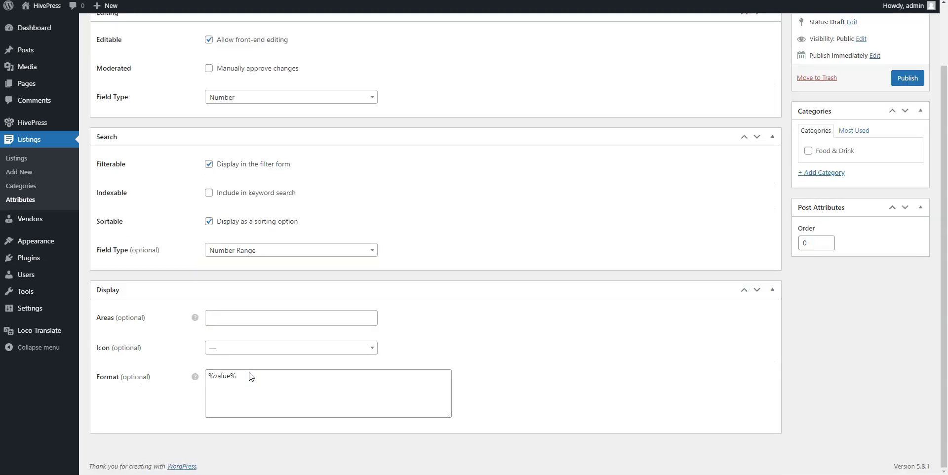
Step: Display it in the Block (primary) and Page (primary) areas with format '%value%%'
click(230, 321)
click(230, 331)
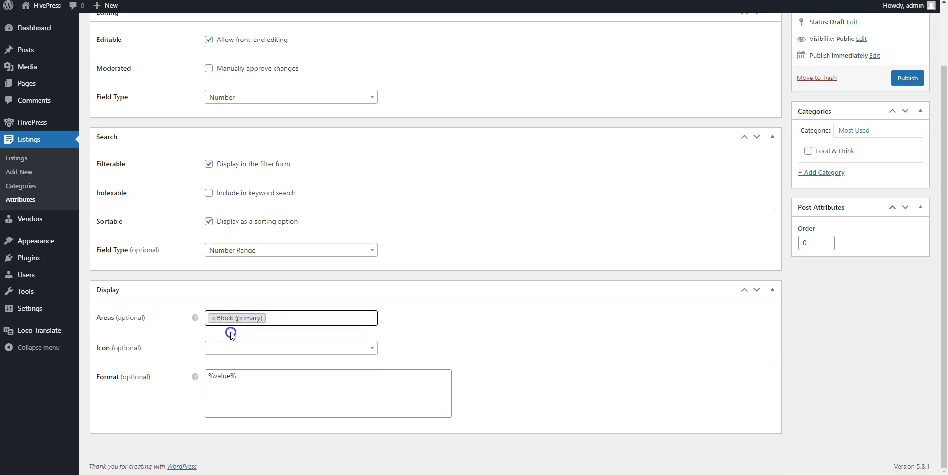
click(284, 321)
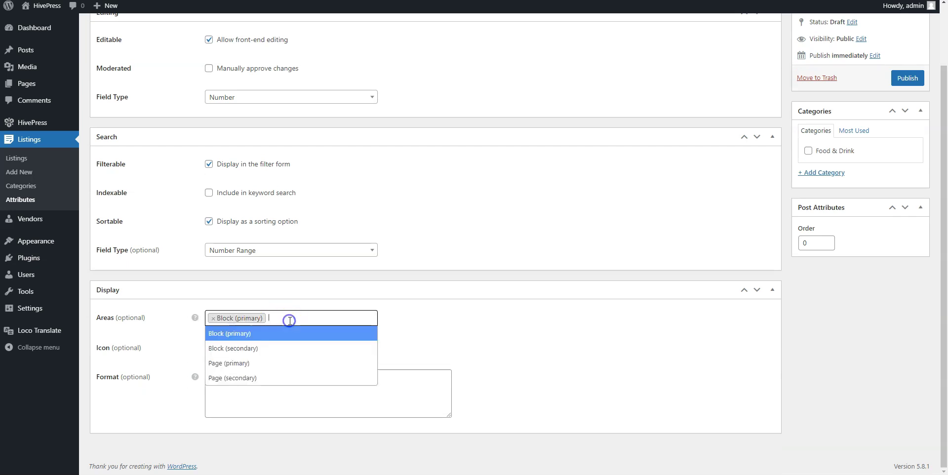
click(256, 363)
click(247, 377)
text(%value%%)
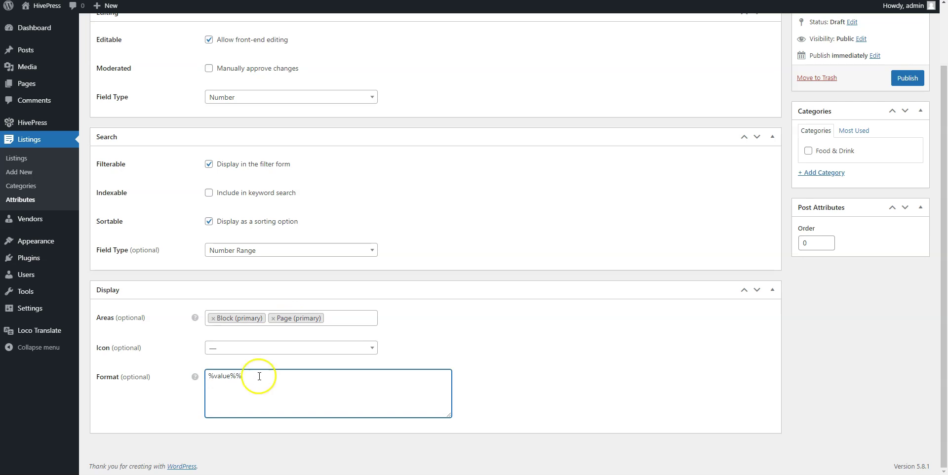
scroll(515, 318, up, 3)
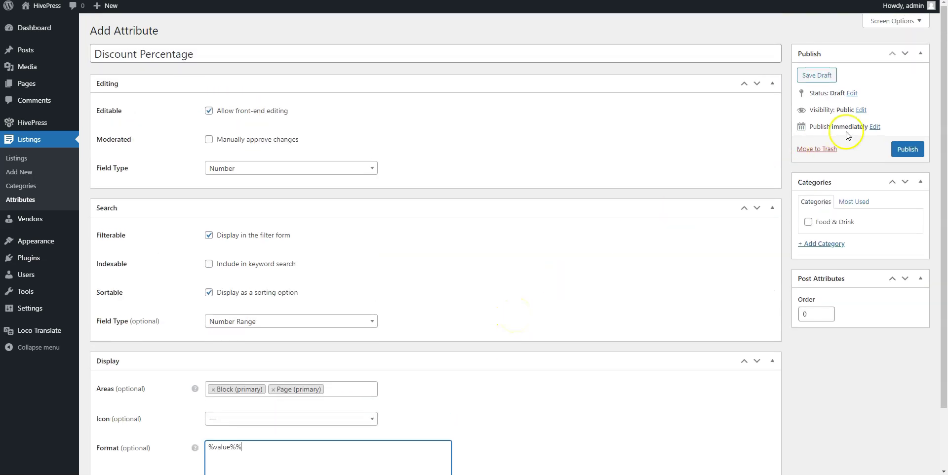
Step: Publish the Discount Percentage attribute and visit the ListingHive site's front end
click(907, 148)
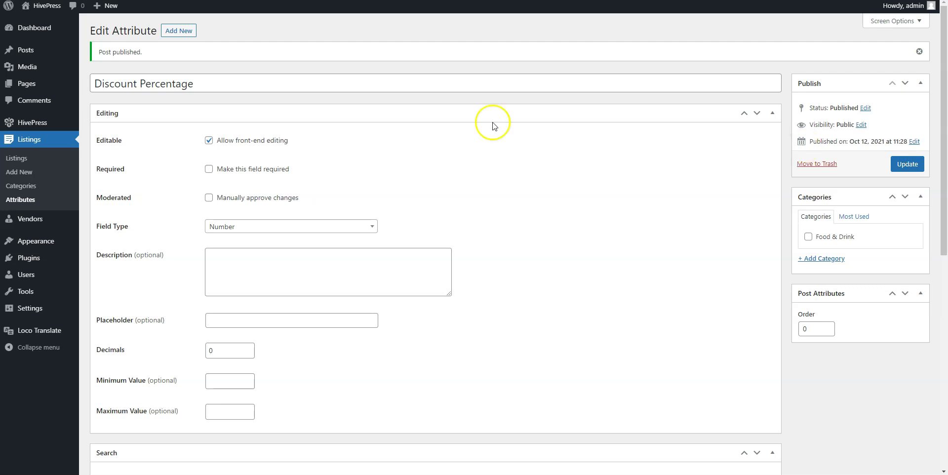
click(41, 10)
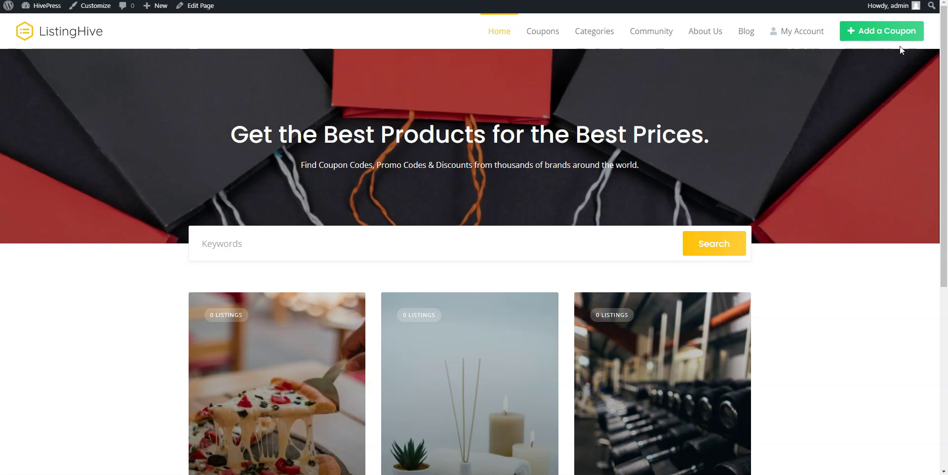
Step: Use the header's Add a Coupon button to reach the category selection page
click(894, 35)
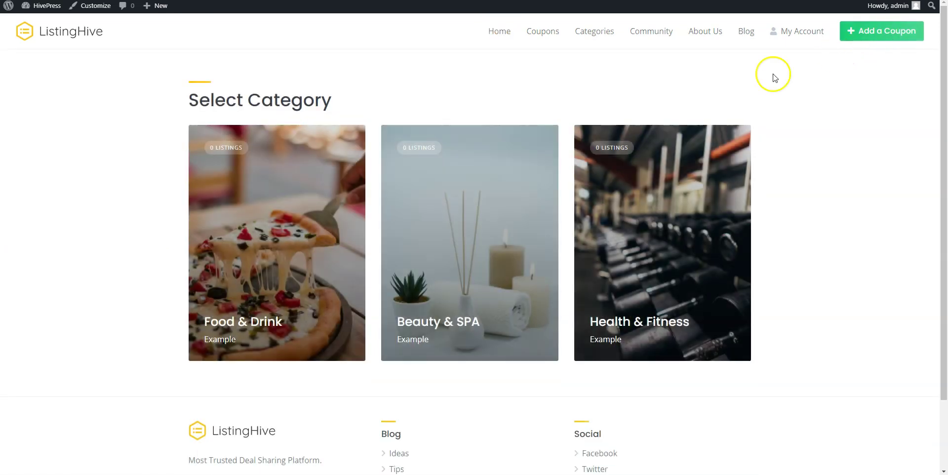
Step: File the coupon under Food & Drink with Pizza.jpg as its image and title 'Domino's Pizza'
click(290, 251)
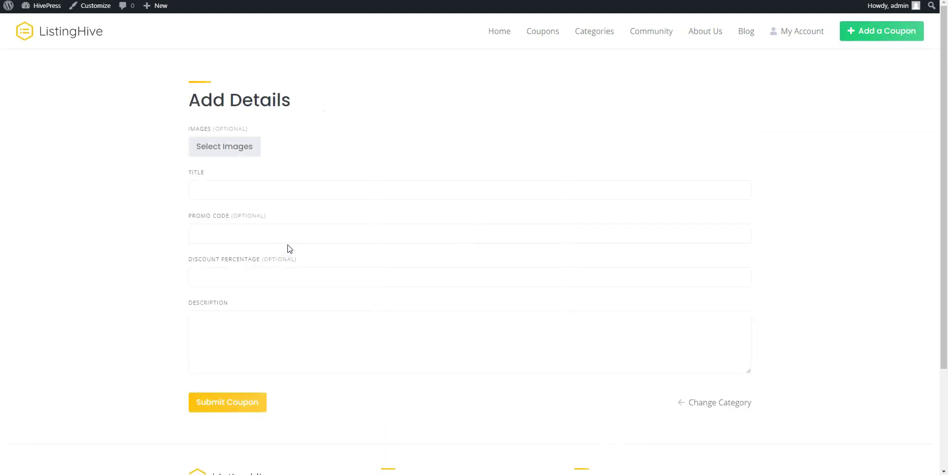
click(233, 154)
click(288, 116)
click(400, 274)
click(369, 276)
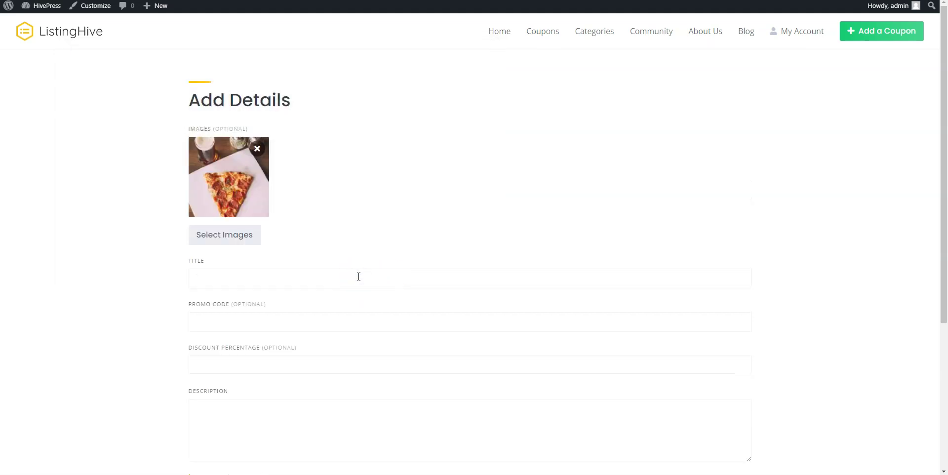
text(Domino's Pizza)
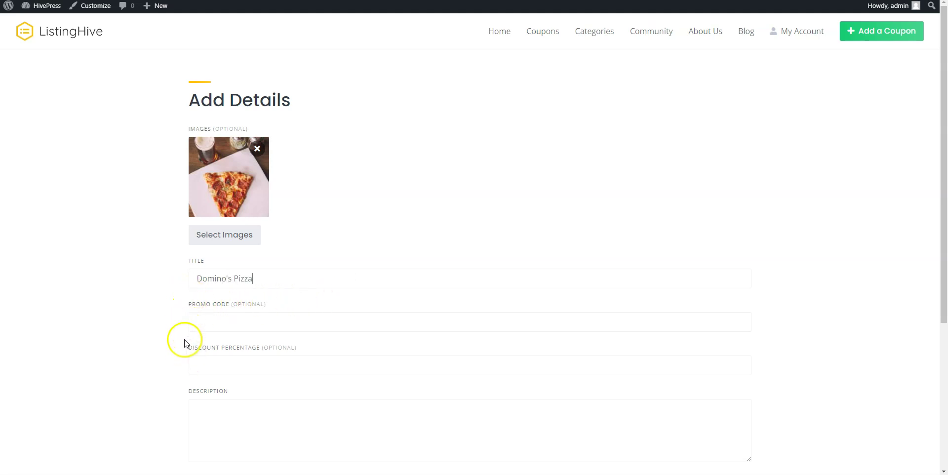
Step: Enter promo code PIZZA2021, discount 20 and description 'Example', then submit the coupon
click(202, 320)
text(PIZZA2021)
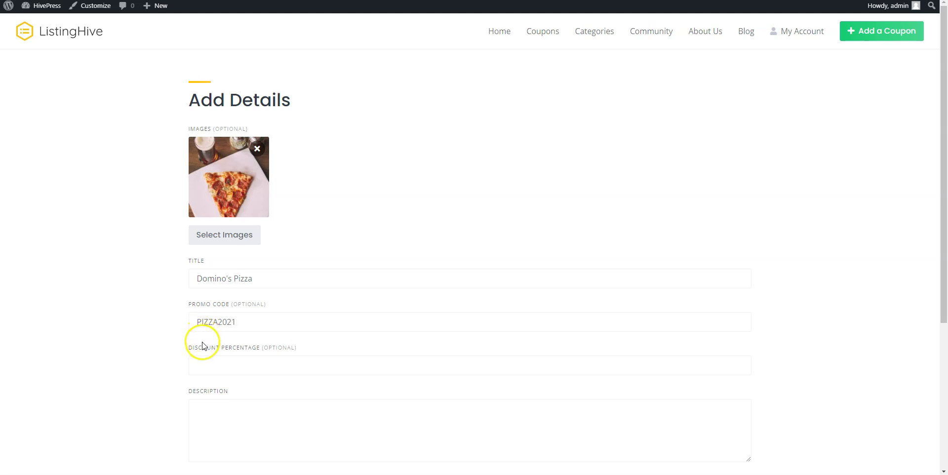
click(203, 364)
text(20)
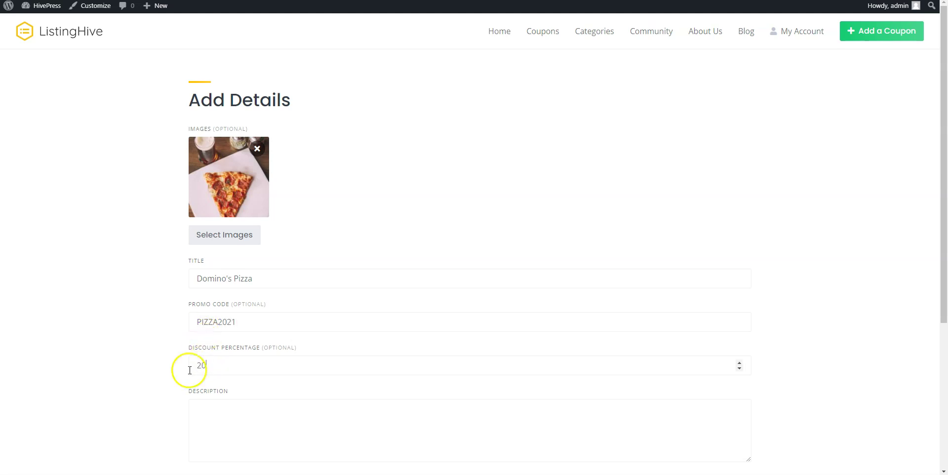
scroll(158, 379, down, 2)
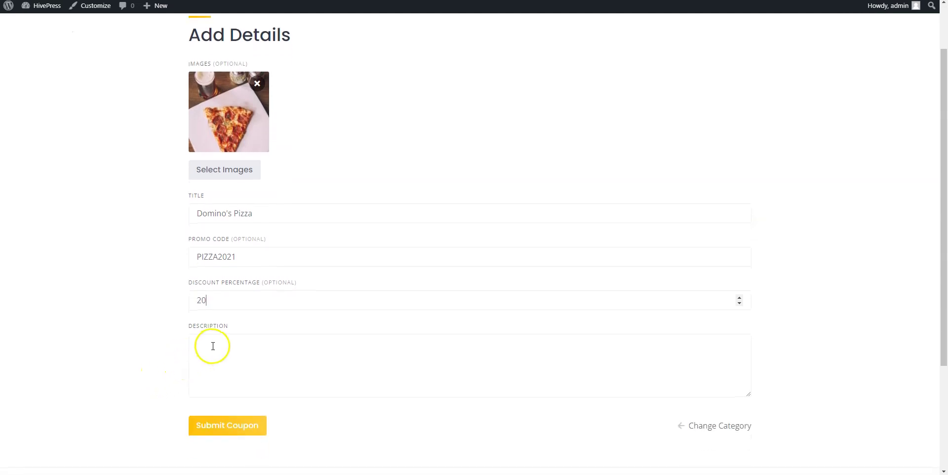
click(212, 345)
text(Example)
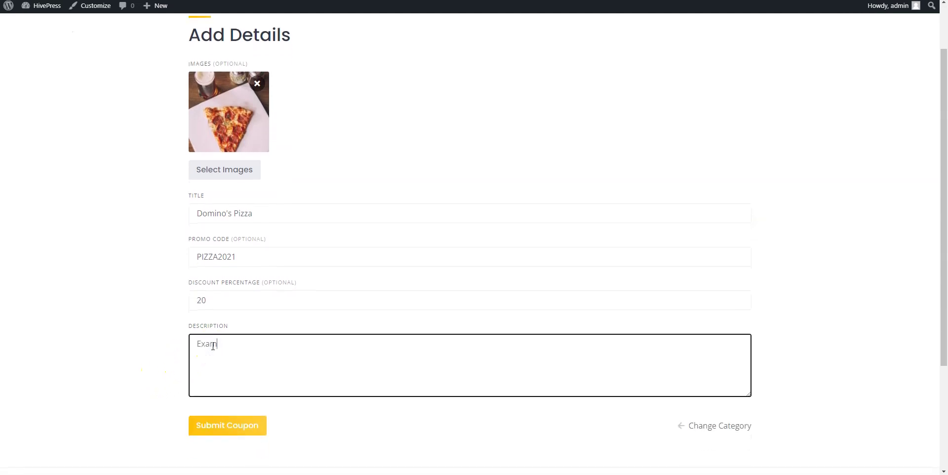
click(216, 375)
click(218, 433)
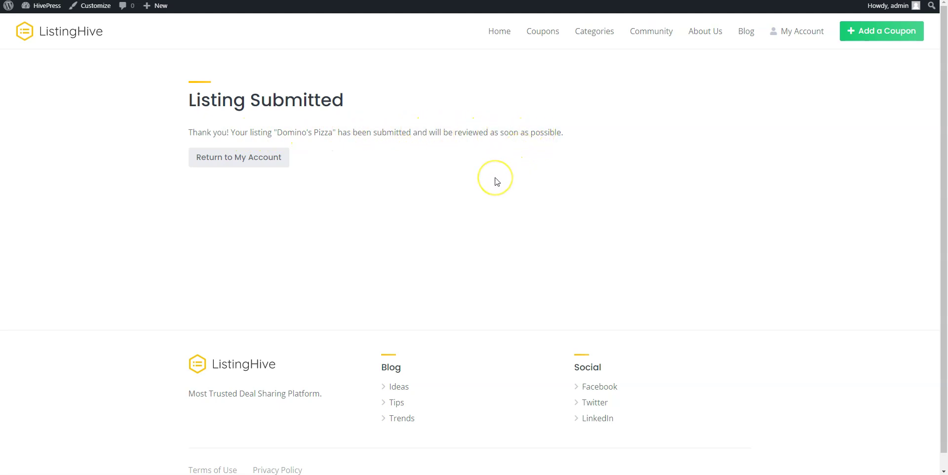
Step: Publish the pending Domino's Pizza listing from the admin Listings screen
click(51, 14)
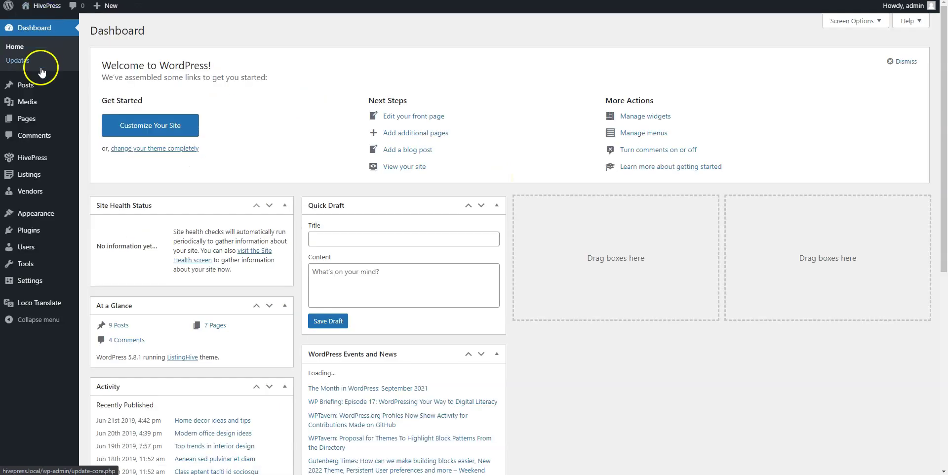
click(34, 182)
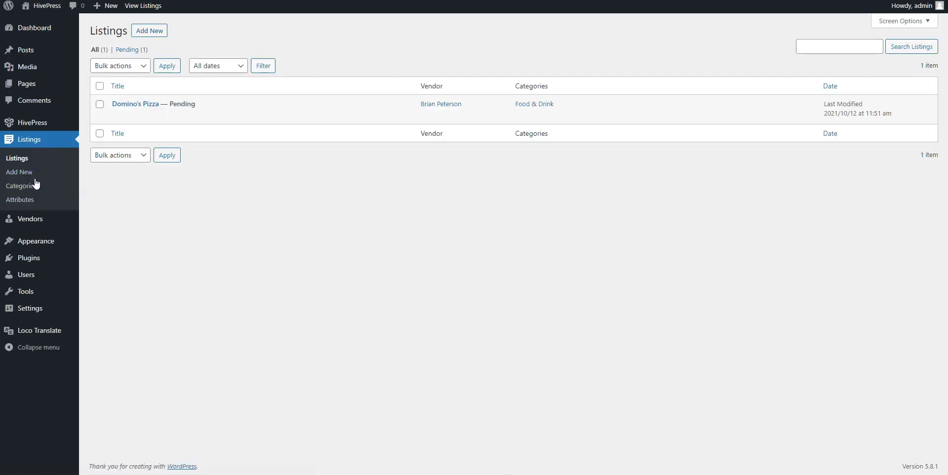
mouse_move(138, 110)
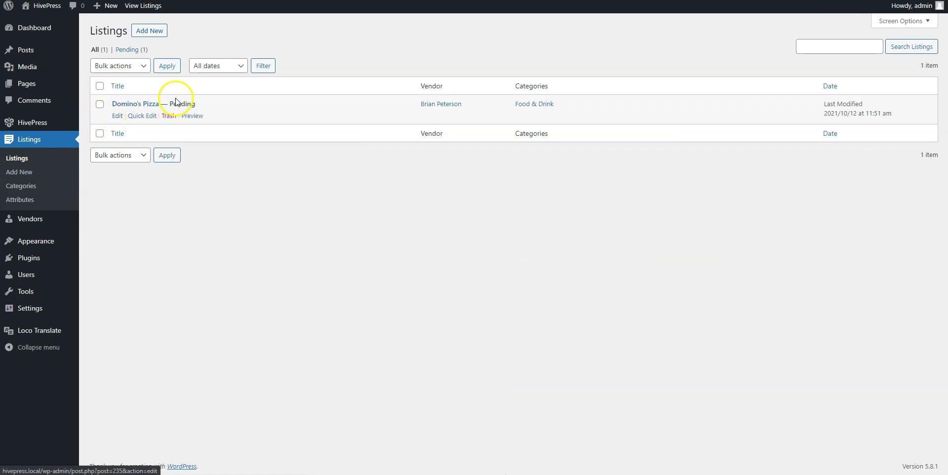
click(143, 103)
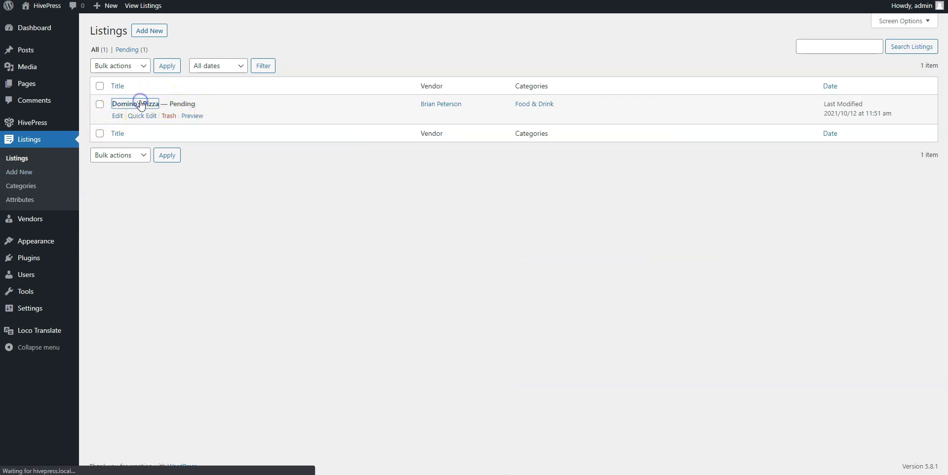
scroll(141, 106, down, 2)
scroll(141, 105, down, 4)
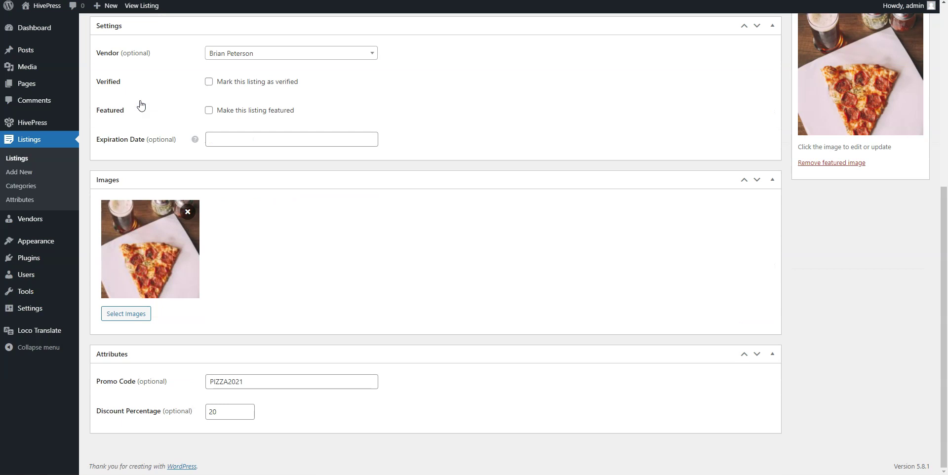
scroll(141, 103, up, 6)
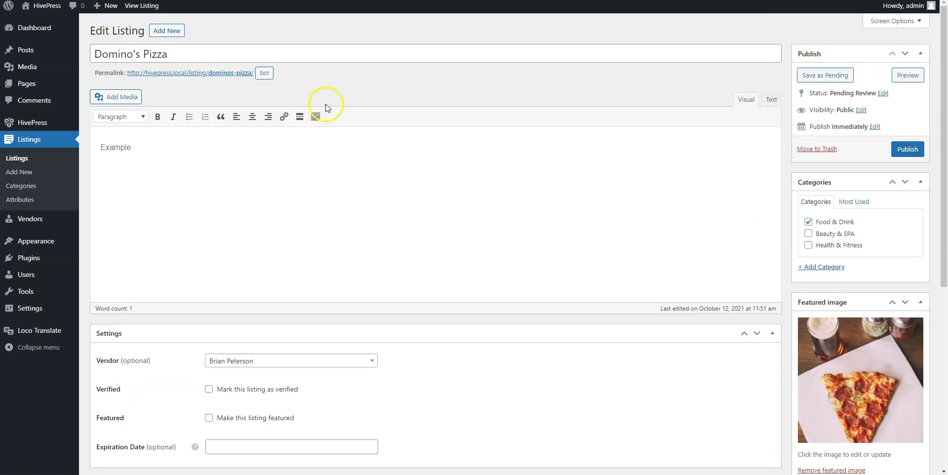
click(906, 149)
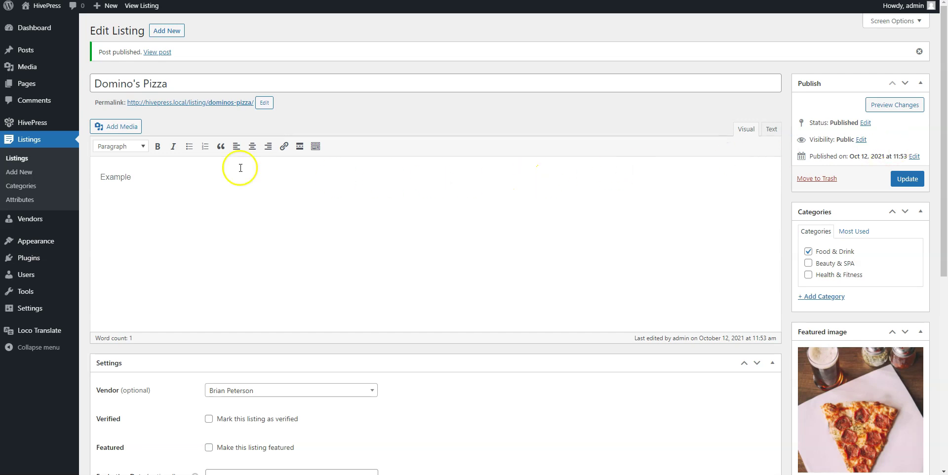
Step: Turn off manual approval of new listings in HivePress settings, keeping submissions enabled
mouse_move(47, 127)
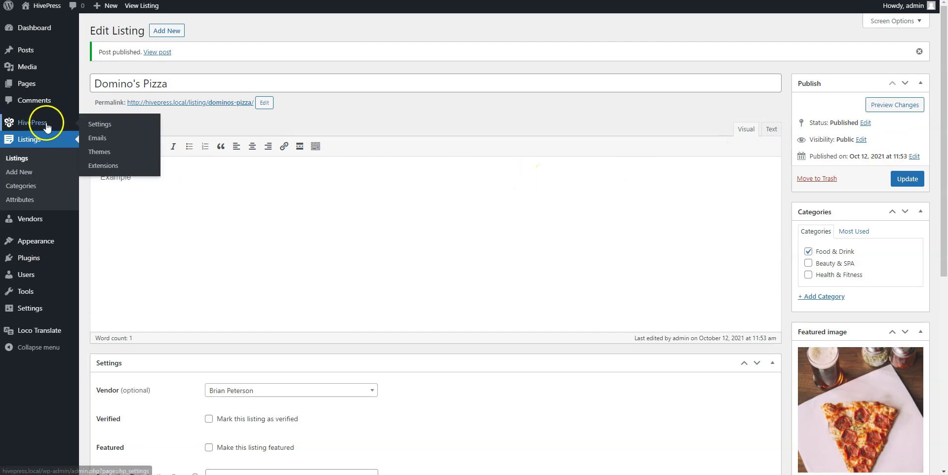
click(112, 126)
scroll(113, 130, down, 1)
scroll(112, 129, down, 4)
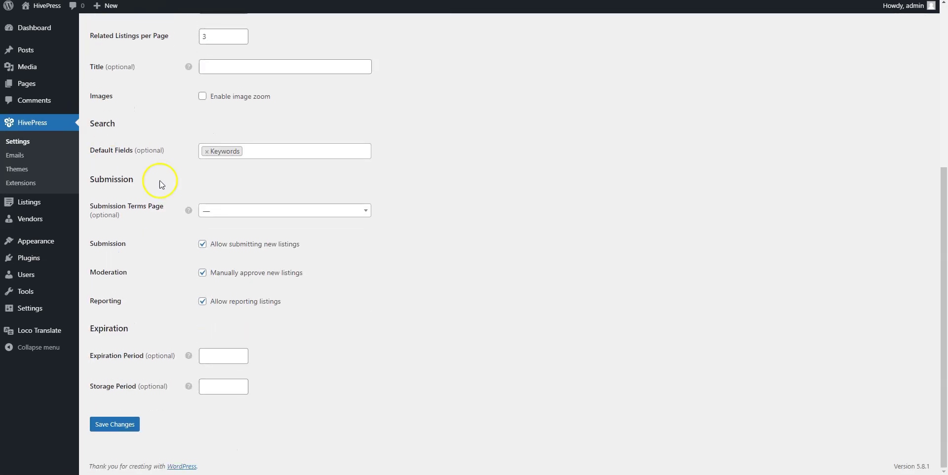
click(203, 272)
click(202, 244)
click(202, 272)
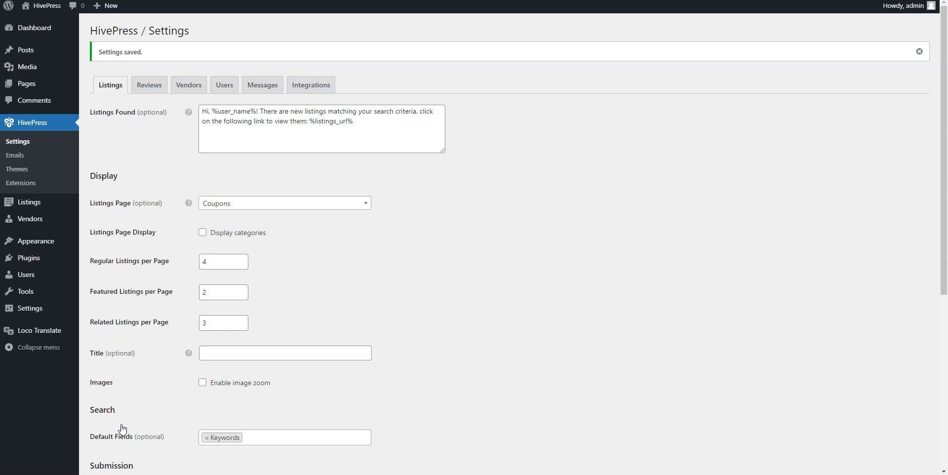
Step: Start a new listing titled Dunkin' Donuts with the description 'Example'
click(93, 216)
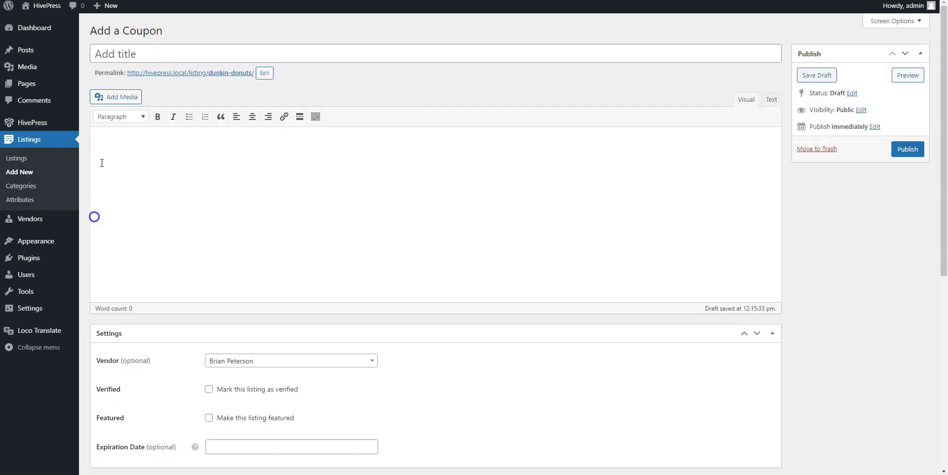
click(141, 52)
text(Dunkin' Donuts)
click(140, 137)
text(Example)
scroll(141, 136, down, 4)
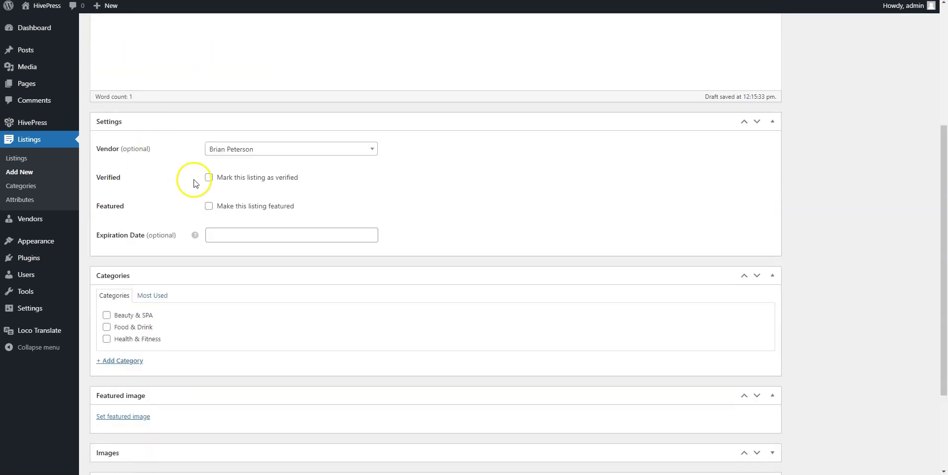
Step: Mark it featured, file it under Food & Drink, and upload Donut.jpg as its featured image
click(209, 206)
click(107, 357)
scroll(129, 335, down, 3)
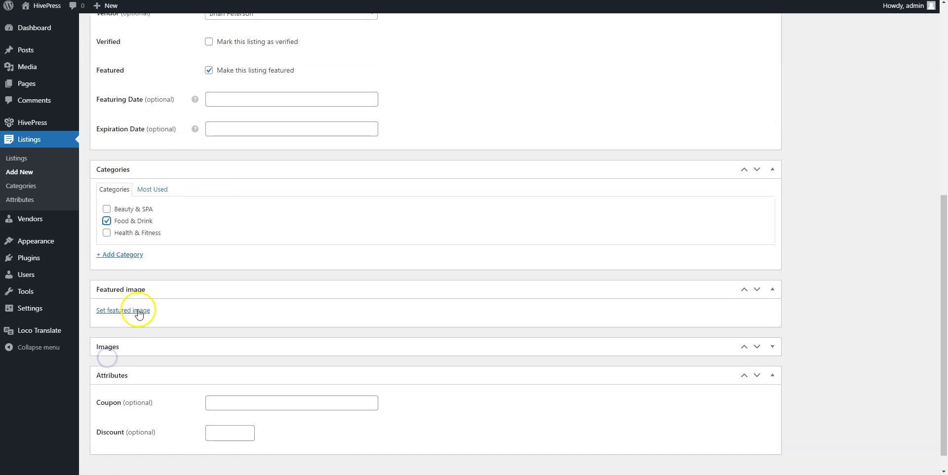
click(143, 311)
click(453, 219)
click(174, 115)
click(413, 274)
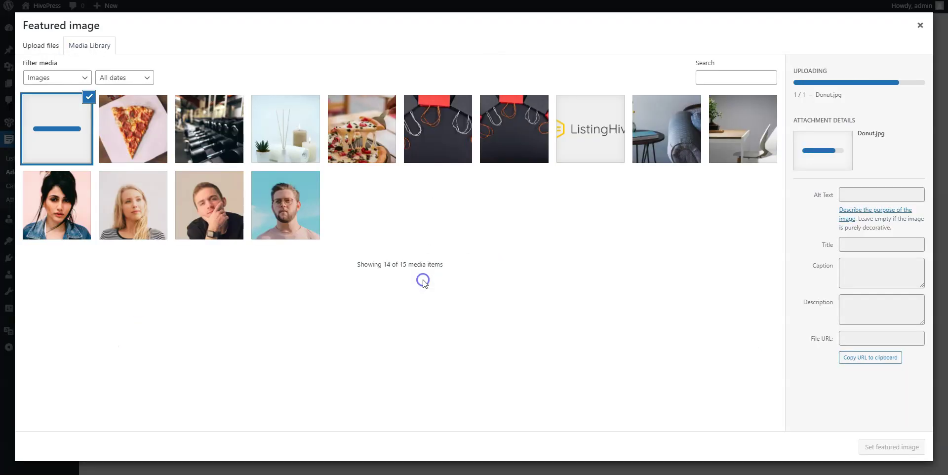
click(886, 445)
Step: Fill in coupon code DONUT2021 and discount 10, then publish the listing
scroll(607, 395, down, 4)
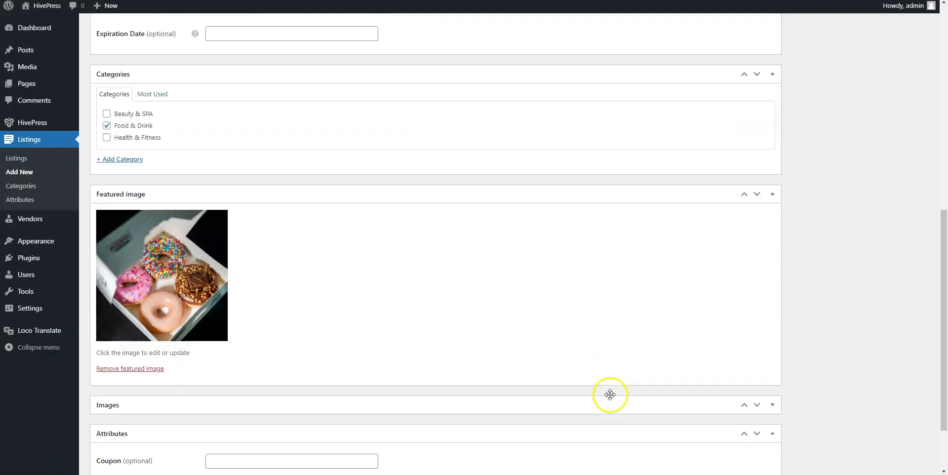
click(317, 383)
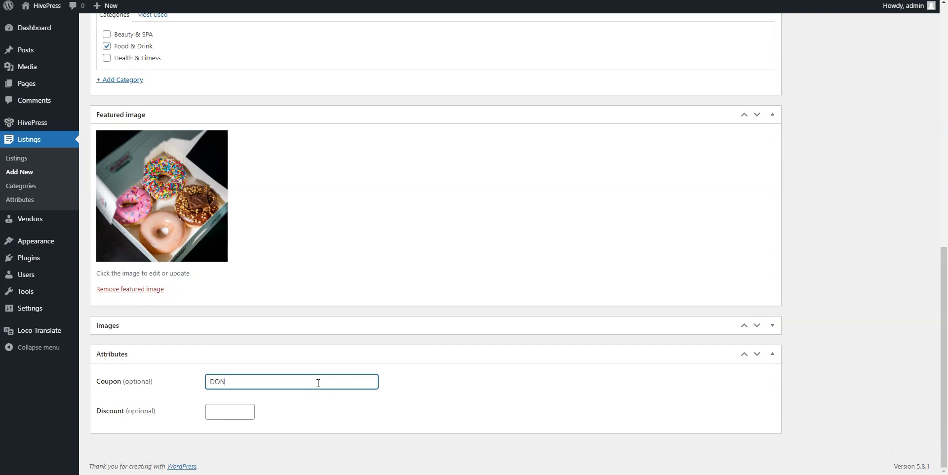
click(231, 411)
text(10)
scroll(390, 347, up, 8)
scroll(390, 345, up, 3)
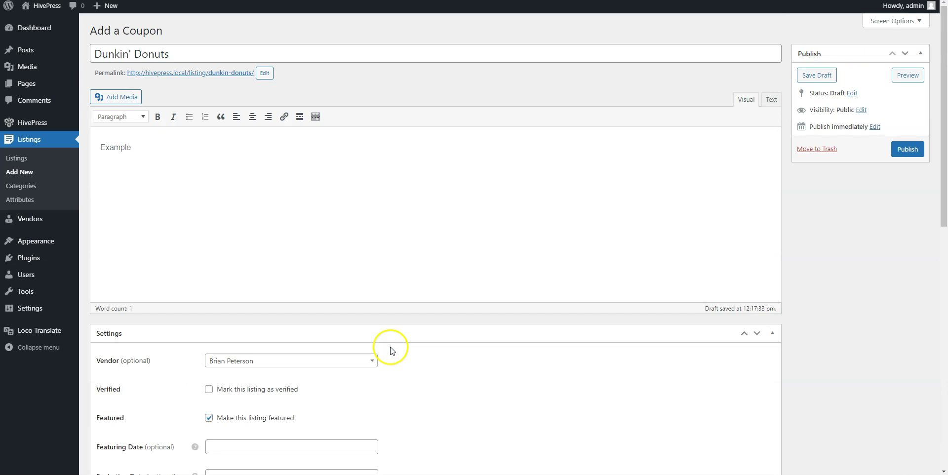
click(903, 209)
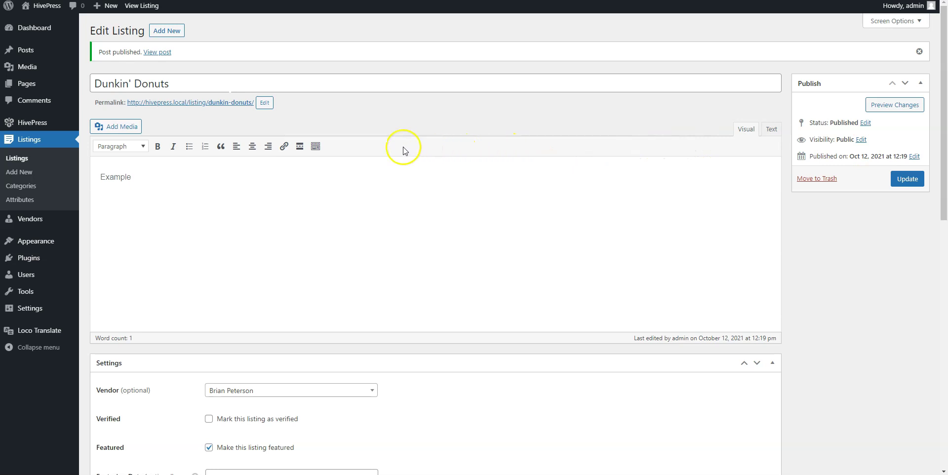
Step: Open the live Dunkin' Donuts listing via the Food & Drink category and select code DONUT2021
click(49, 7)
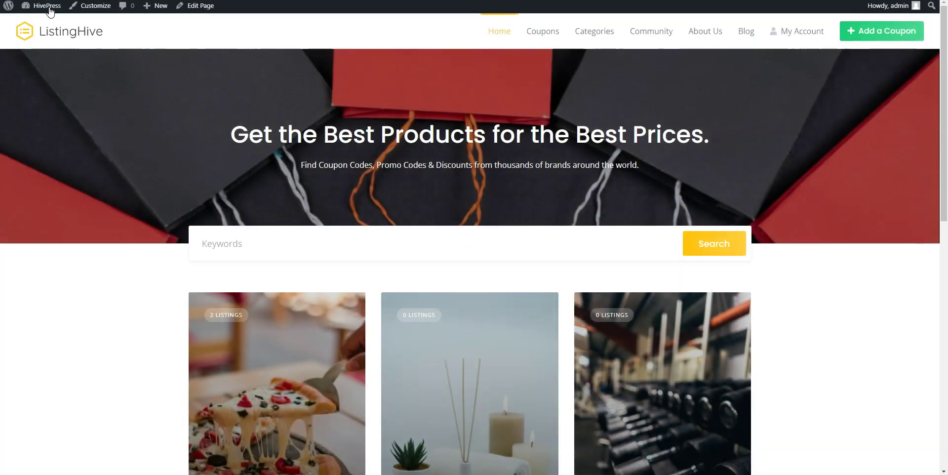
scroll(256, 258, down, 3)
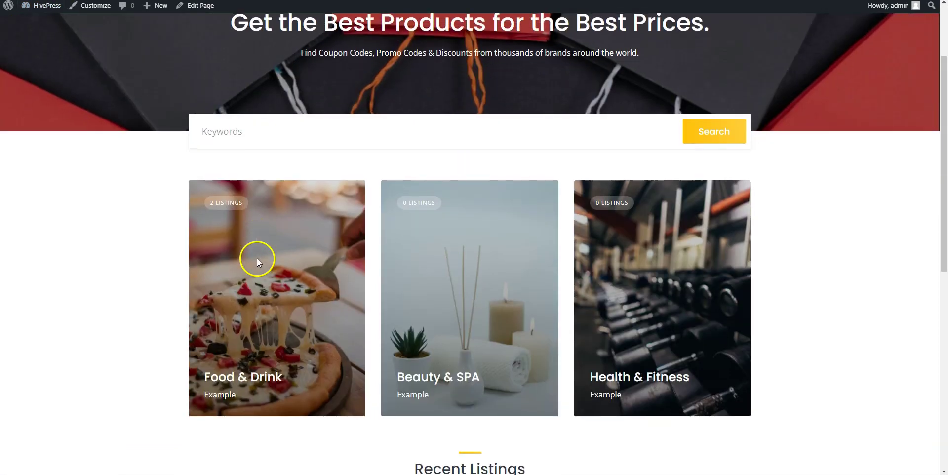
click(257, 263)
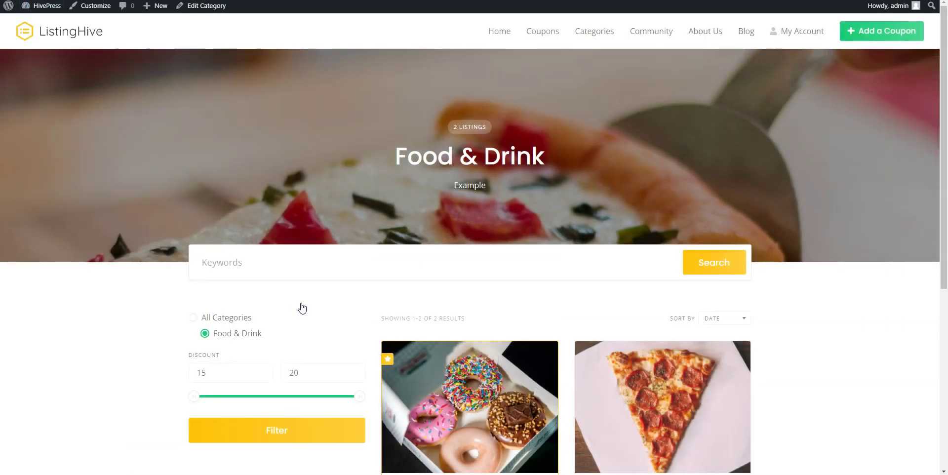
scroll(302, 308, down, 3)
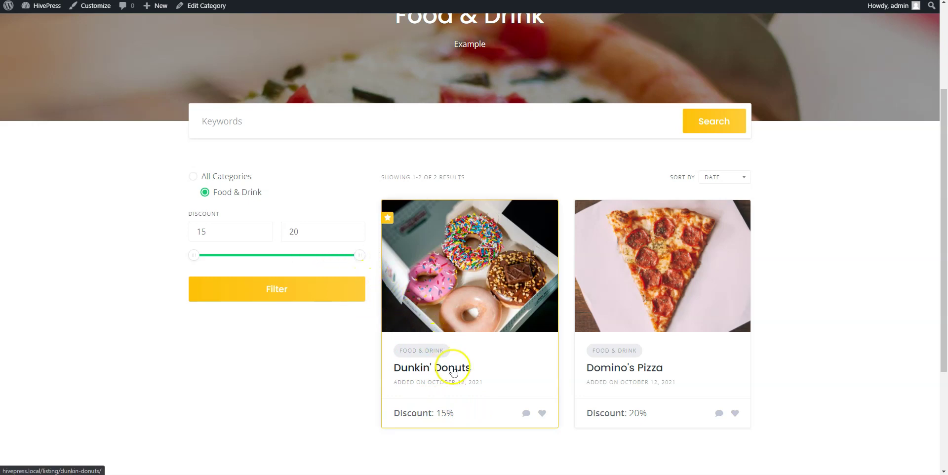
click(453, 371)
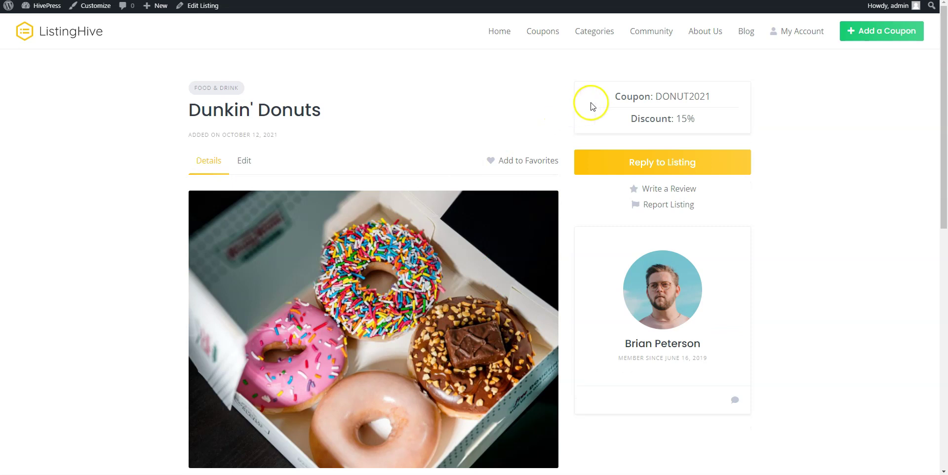
drag(654, 96, 711, 97)
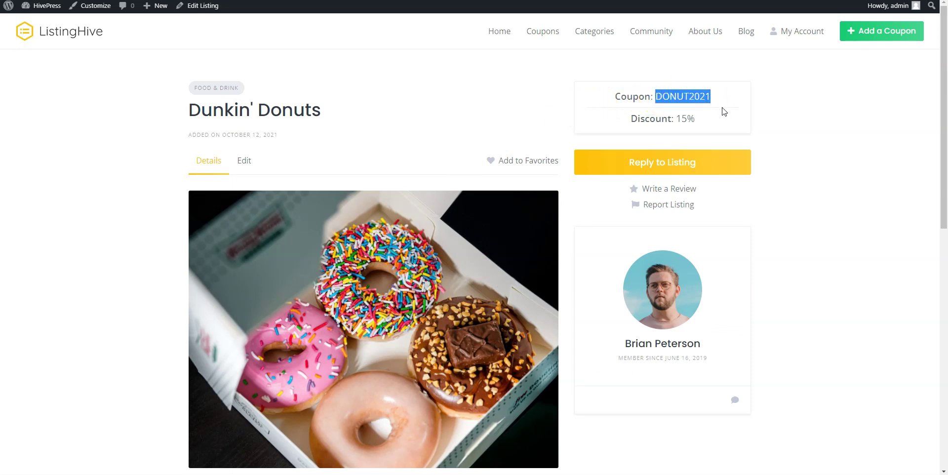
Step: Return to the ListingHive home page and scroll through the live Dunkin' Donuts and Domino's coupons
scroll(723, 111, down, 7)
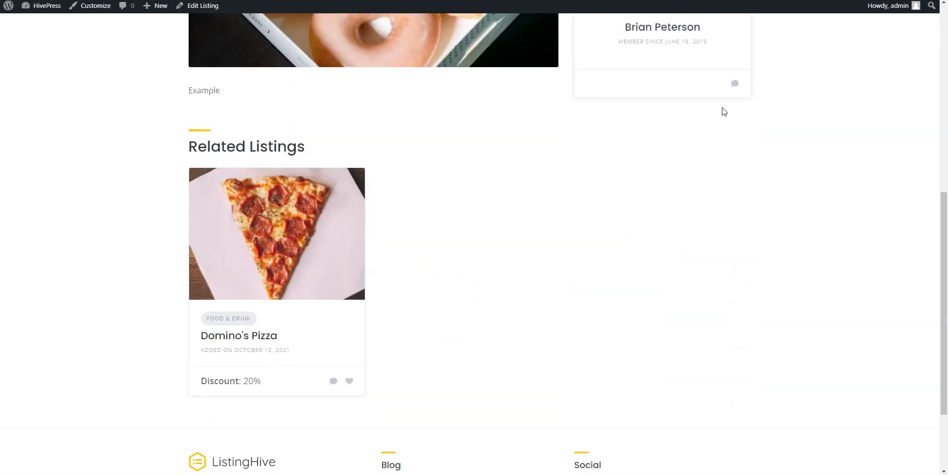
scroll(724, 111, up, 6)
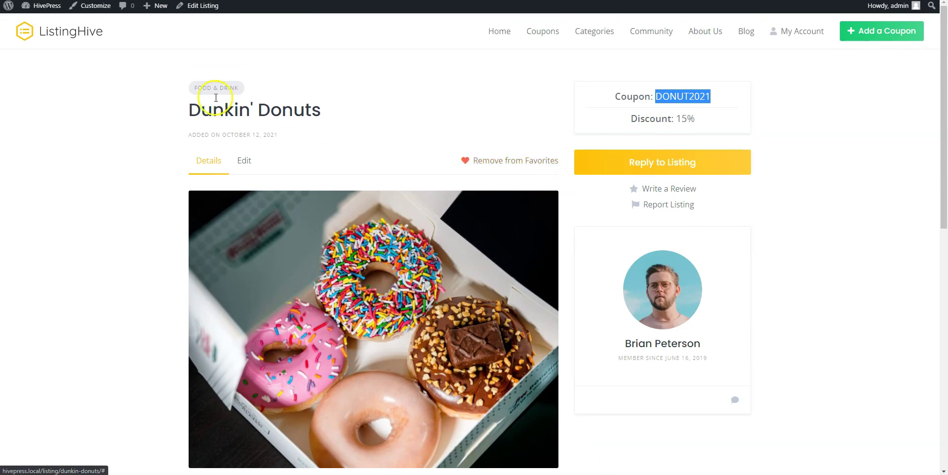
click(70, 36)
scroll(70, 39, down, 2)
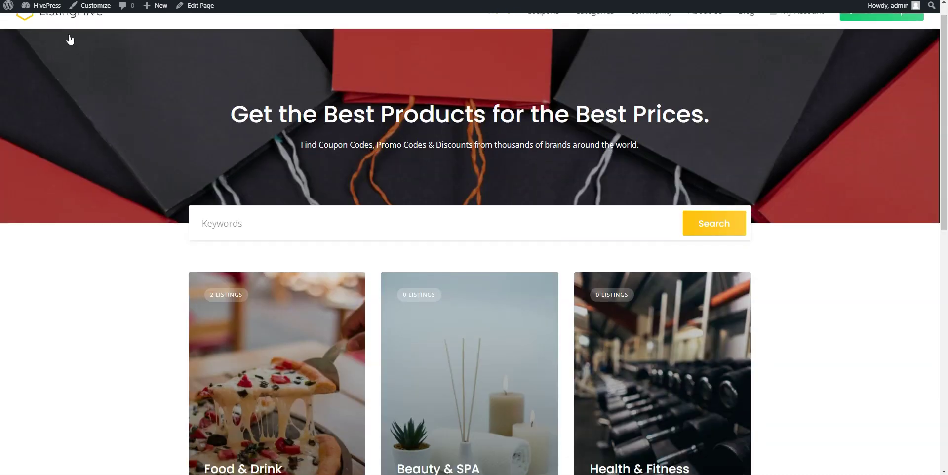
scroll(70, 39, down, 4)
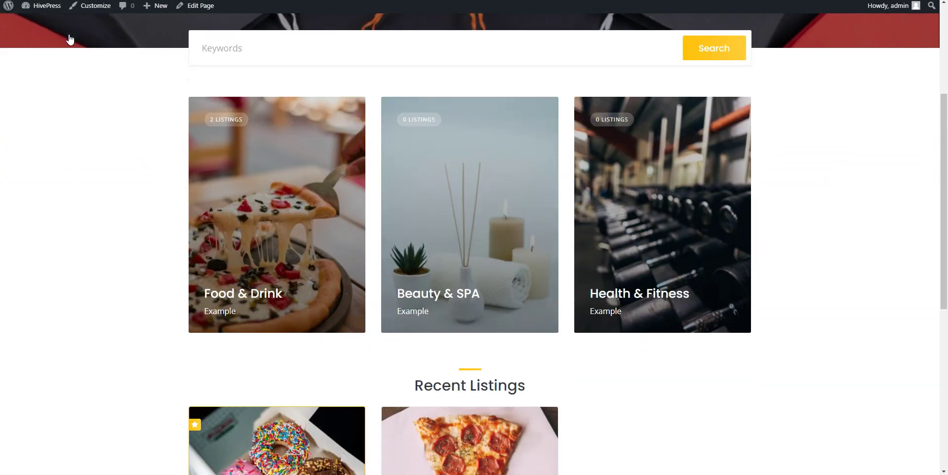
scroll(69, 39, down, 3)
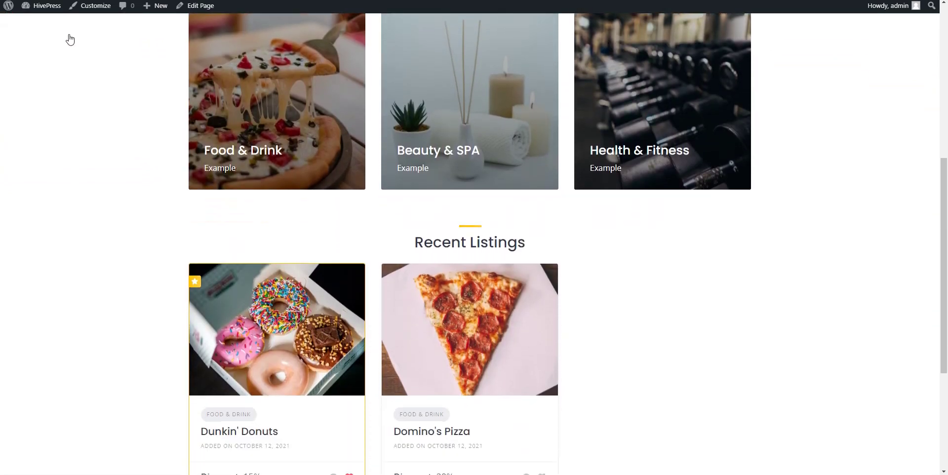
scroll(69, 39, down, 1)
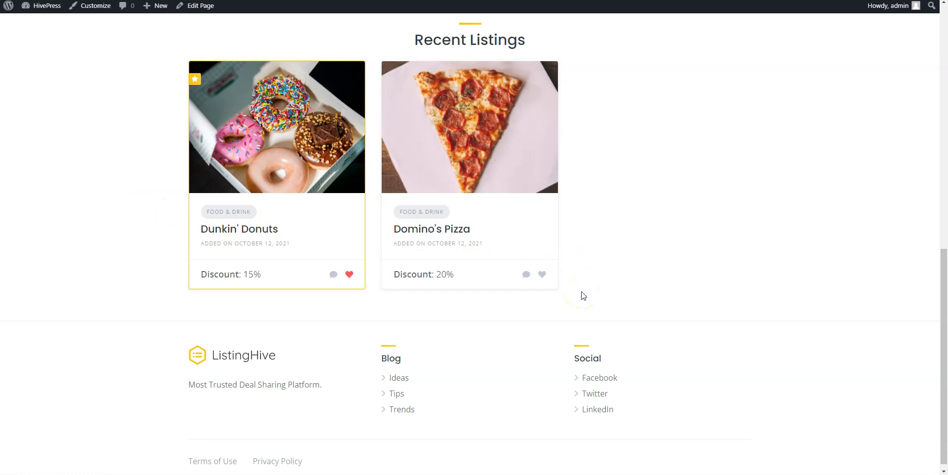
scroll(583, 295, up, 4)
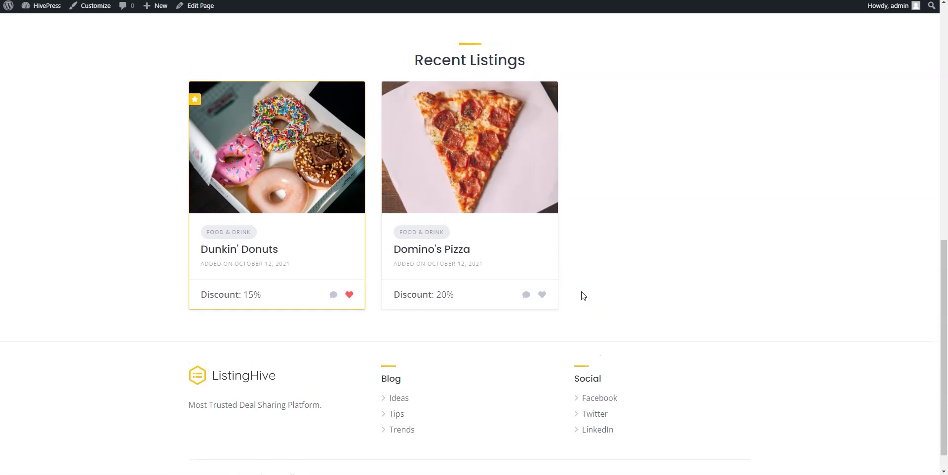
scroll(581, 296, up, 3)
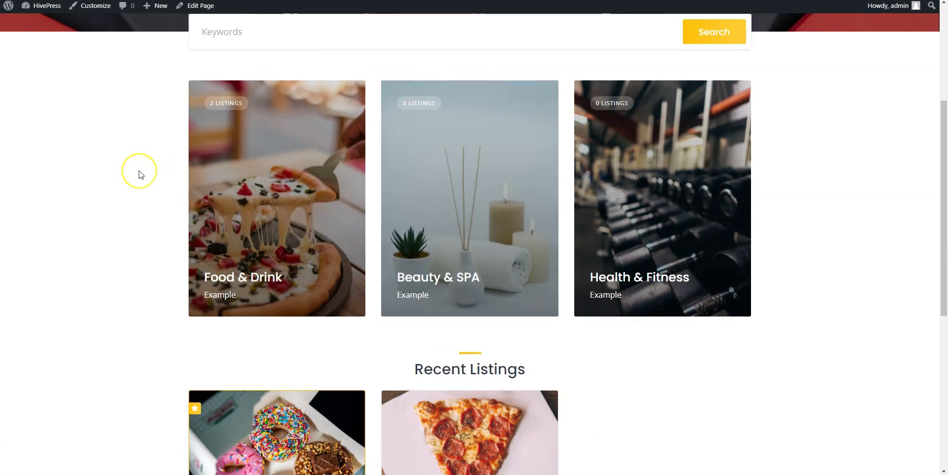
scroll(140, 173, up, 4)
scroll(140, 174, up, 1)
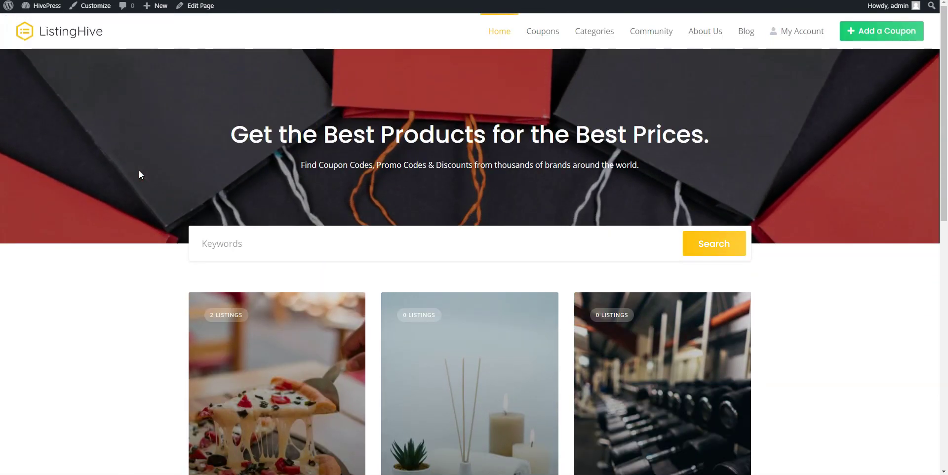